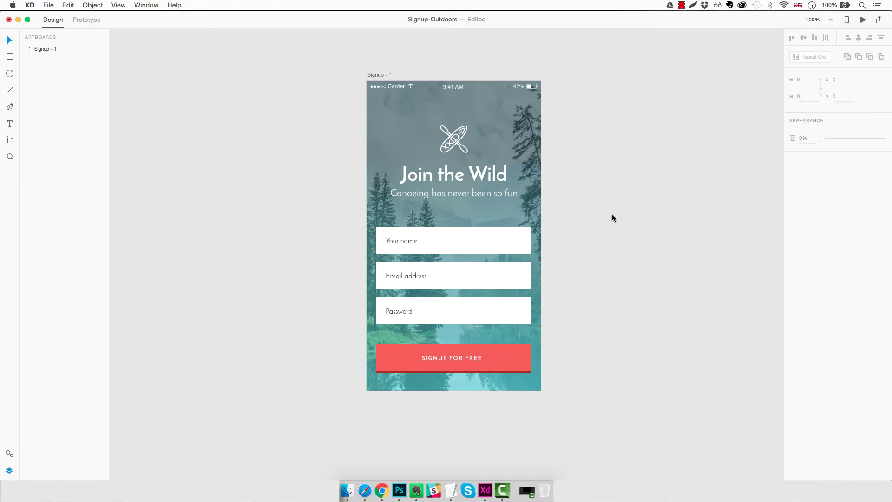
- Add a blank iPhone 6/7 artboard (375 × 667) using the Artboard tool
scroll(579, 245, "down", 1)
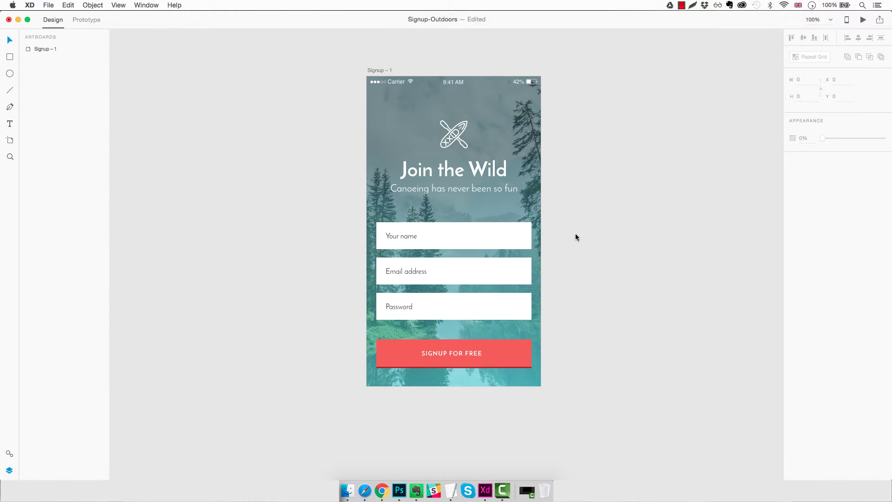
scroll(575, 237, "down", 1)
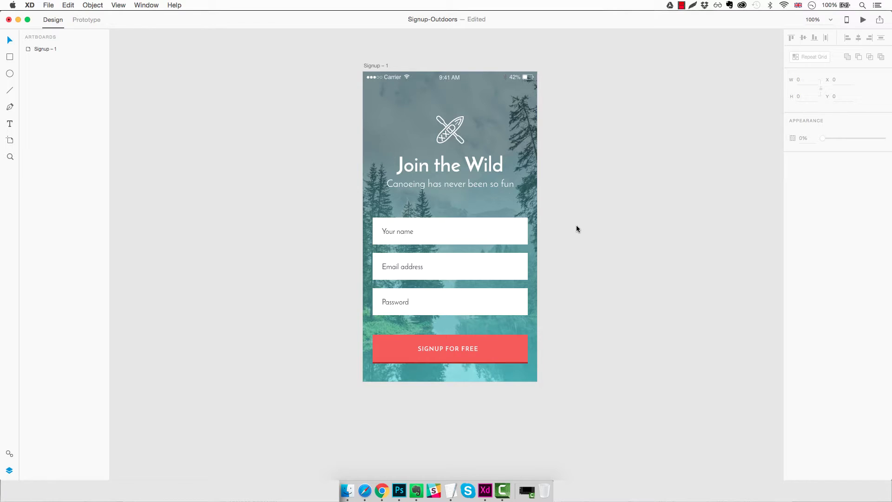
left_click(10, 143)
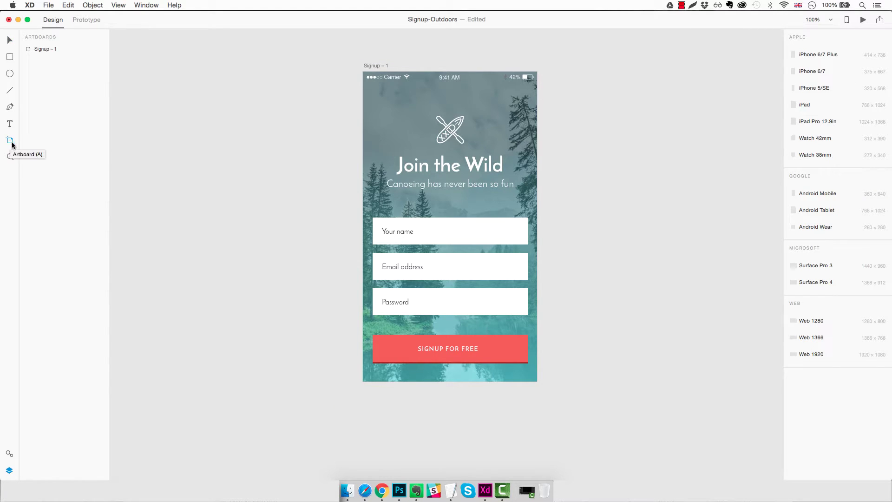
left_click(819, 75)
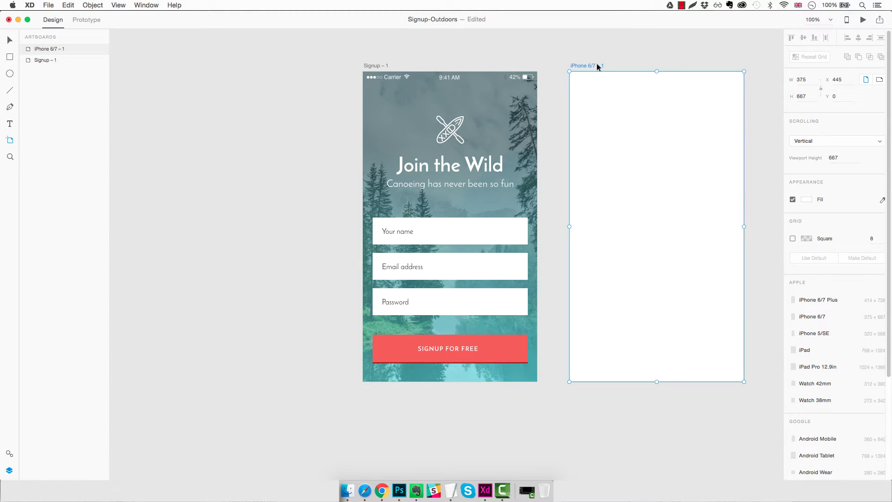
- Move the new artboard directly below Signup – 1, aligned at X 0
left_click_drag(599, 66, 554, 221)
scroll(576, 186, "down", 5)
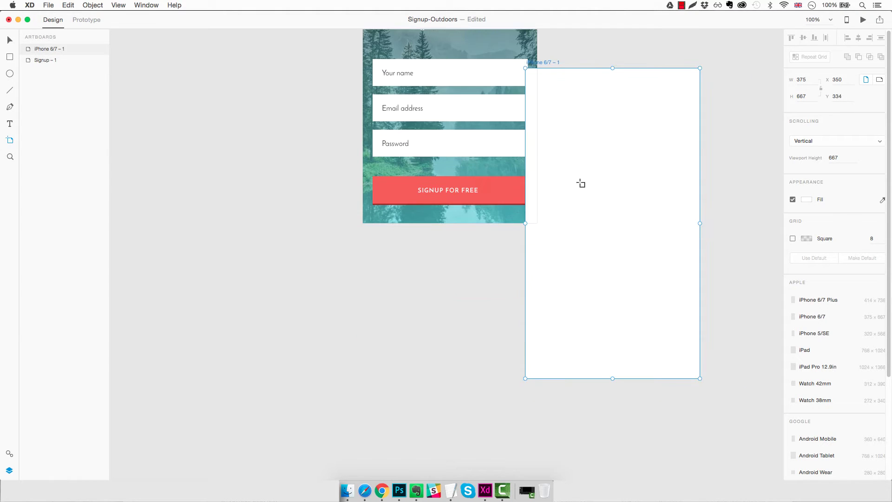
left_click_drag(556, 61, 394, 267)
scroll(448, 227, "down", 10)
scroll(448, 224, "up", 3)
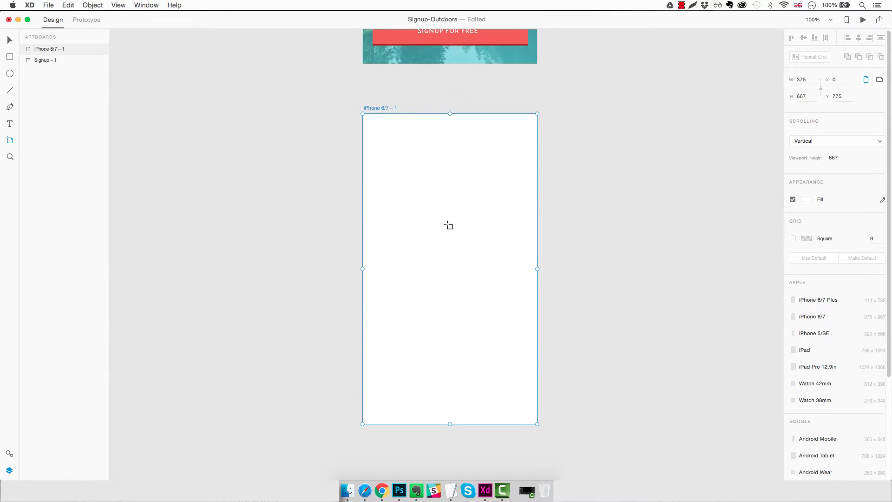
left_click_drag(390, 110, 391, 143)
scroll(408, 134, "down", 4)
scroll(407, 134, "down", 1)
scroll(408, 133, "up", 1)
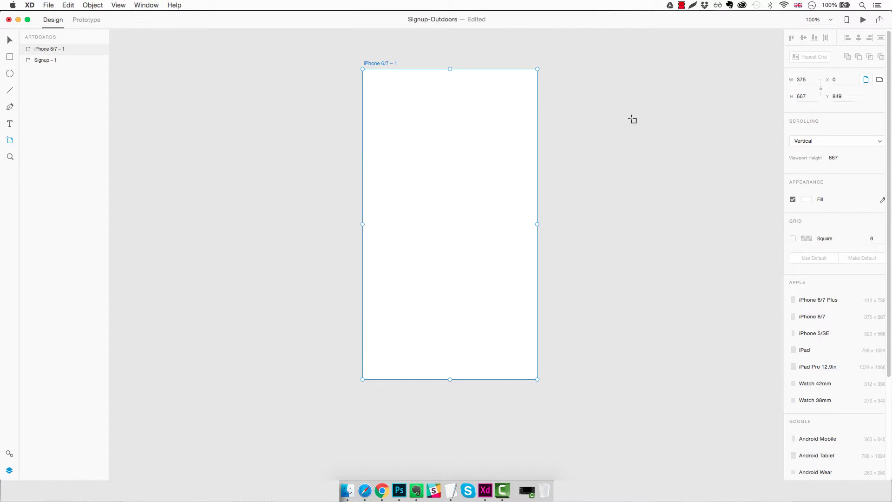
key("v")
scroll(577, 107, "up", 1)
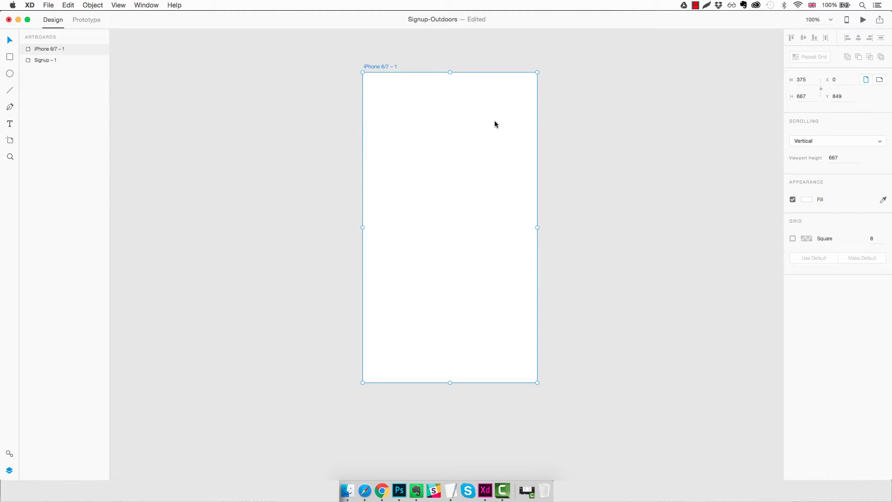
- Change the artboard fill to a gradient from dark teal #23484E to pale cyan #A5F2FF
left_click(809, 201)
left_click(709, 136)
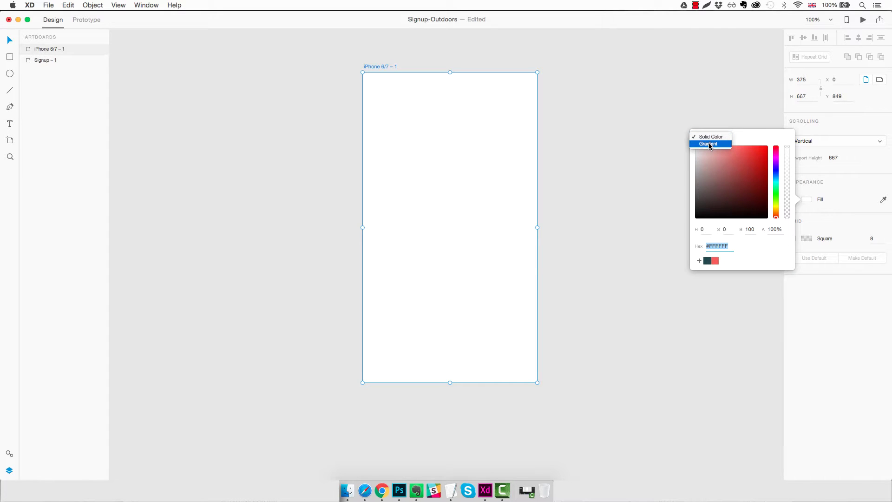
left_click(708, 143)
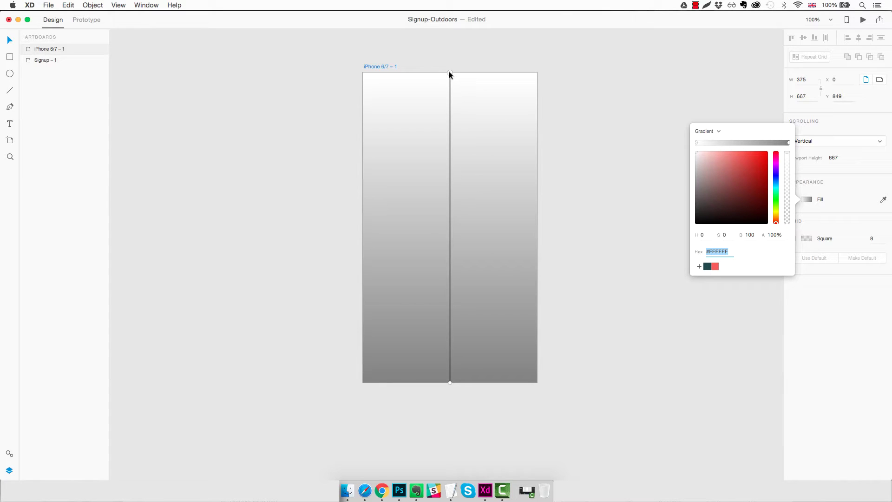
left_click(707, 266)
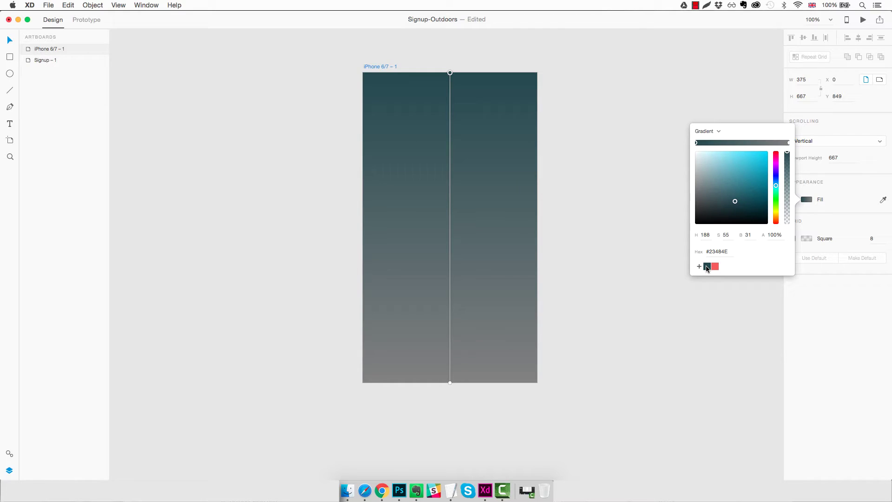
left_click(789, 142)
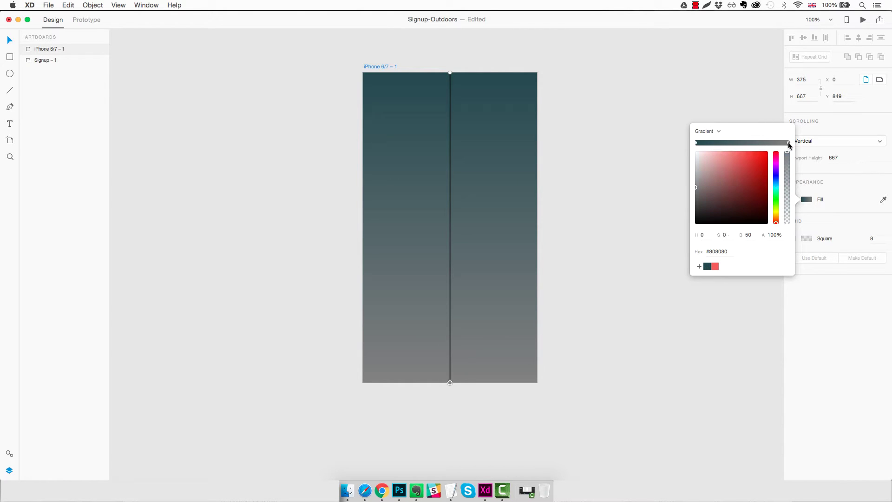
left_click(706, 268)
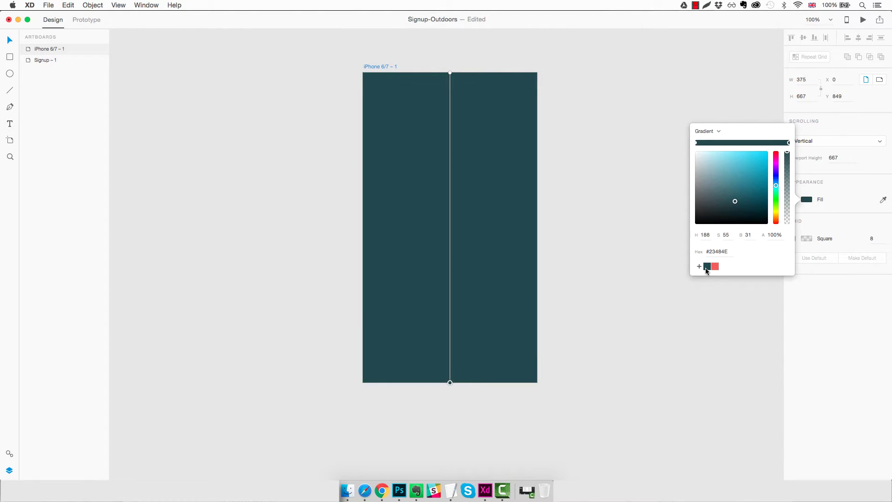
left_click_drag(730, 170, 718, 144)
left_click(562, 192)
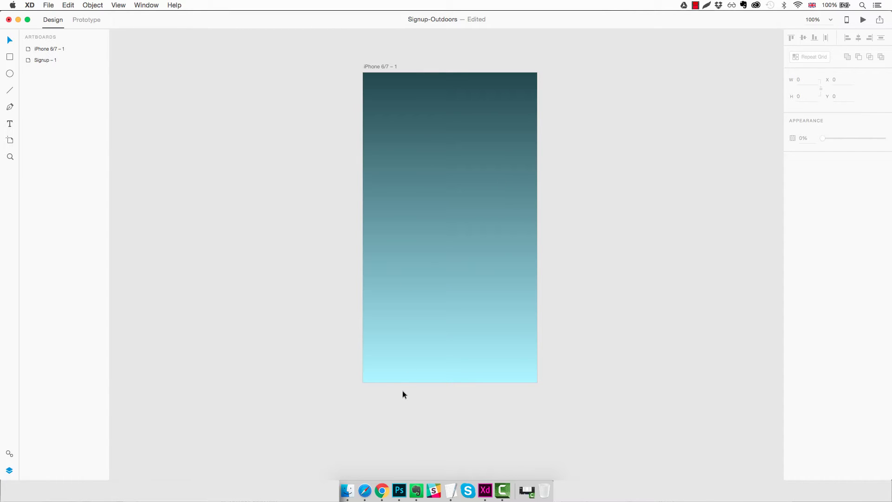
- Copy the Pexels 'Painting of Trees' forest-lake photo in Chrome and return to Adobe XD
mouse_move(381, 490)
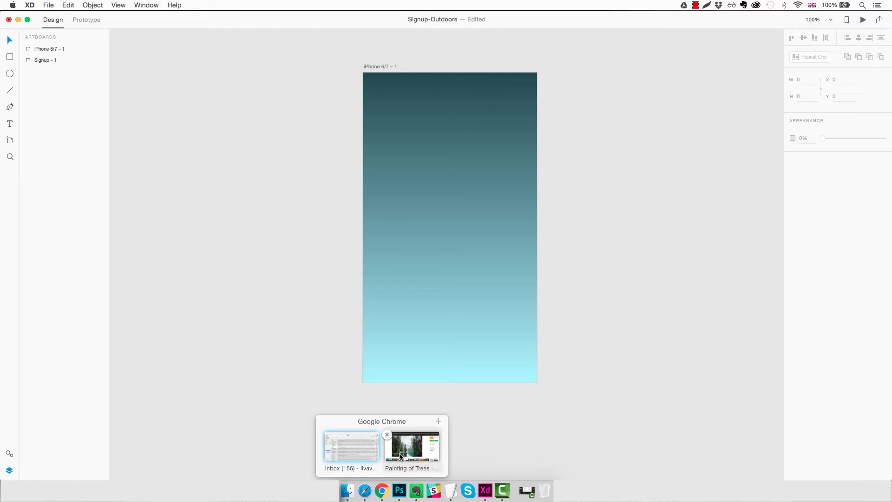
left_click(400, 456)
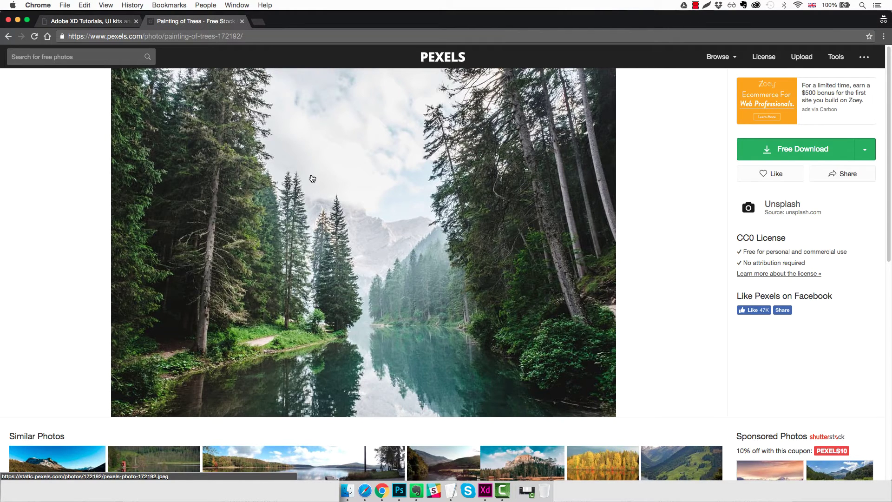
scroll(311, 180, "down", 5)
scroll(313, 180, "up", 5)
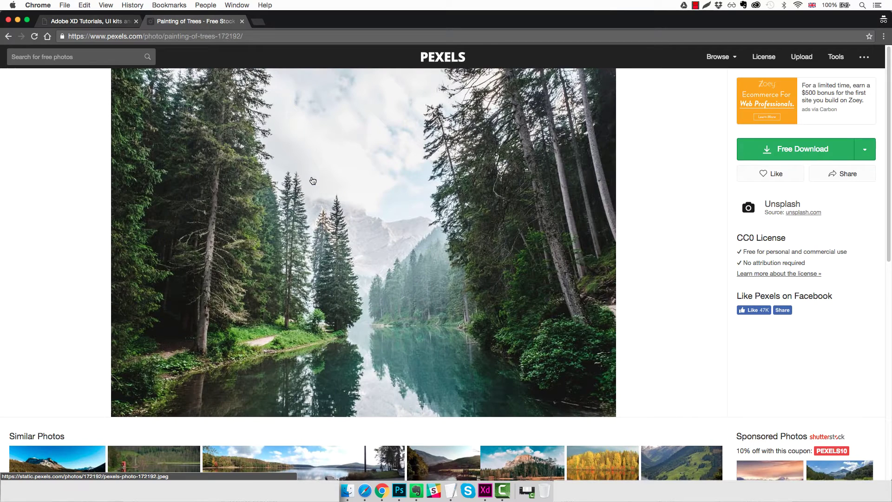
right_click(361, 177)
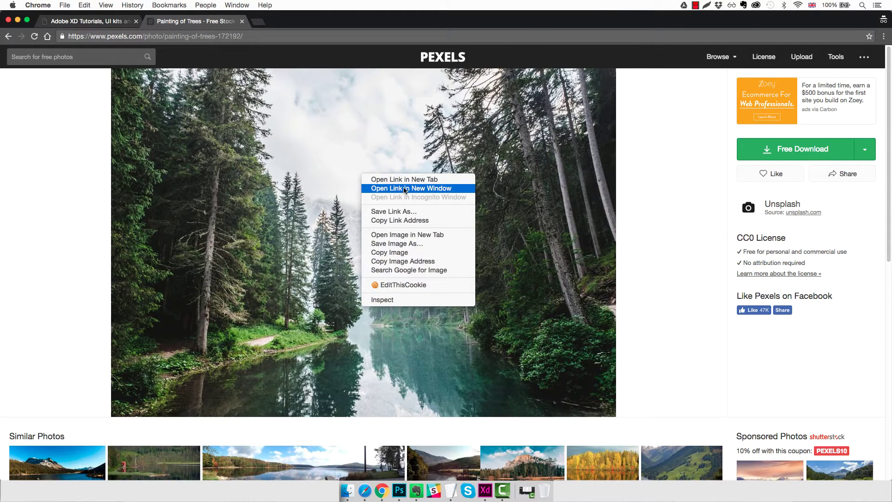
left_click(399, 254)
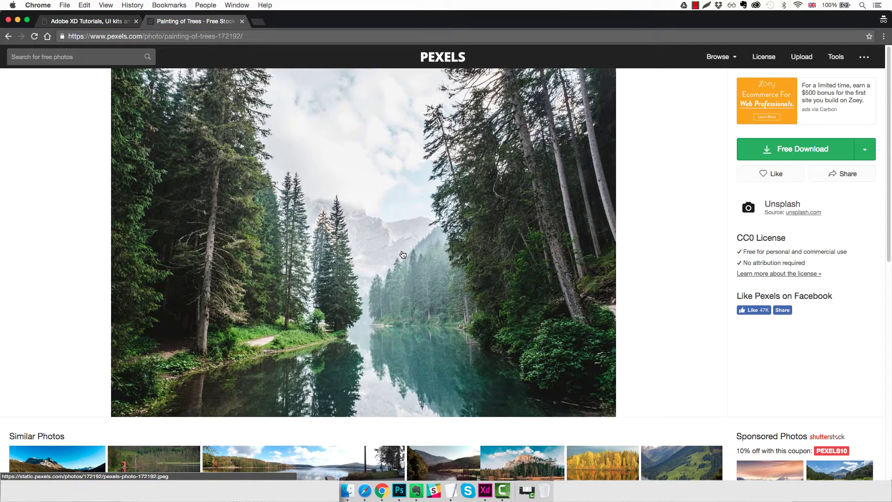
key("super+Tab")
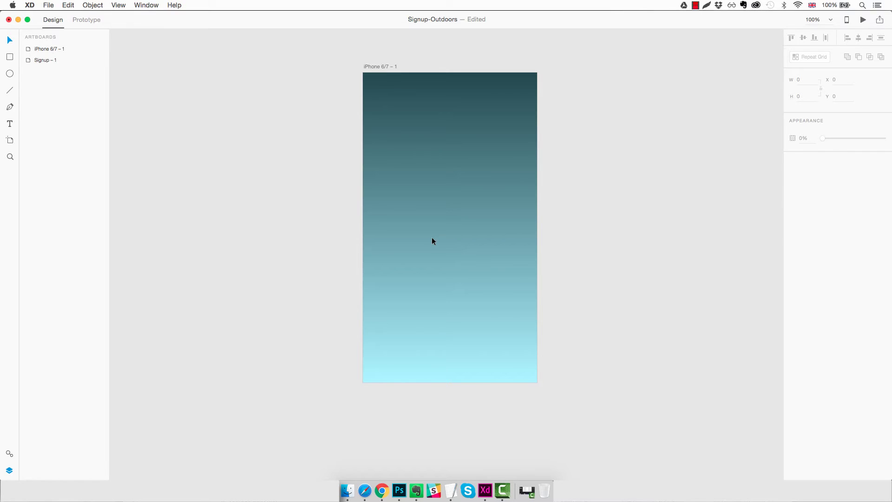
- Paste the forest photo to cover the new artboard and lower its opacity to 40%
key("super+v")
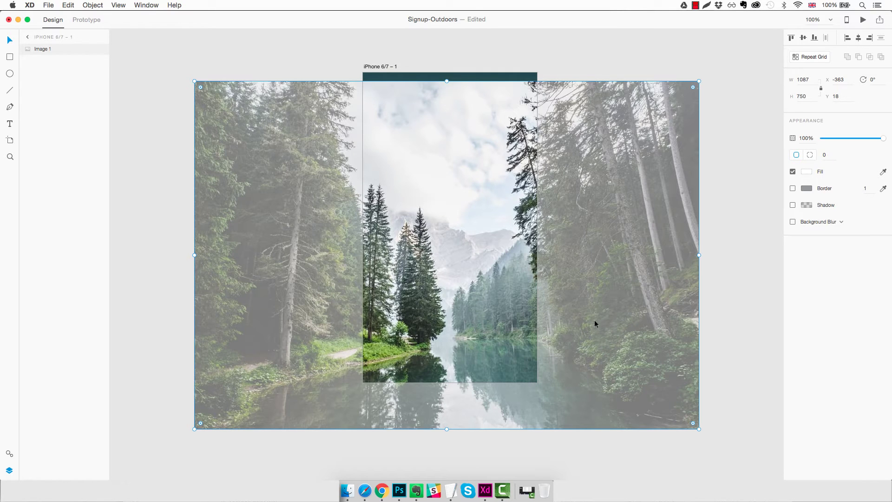
left_click_drag(590, 322, 561, 307)
left_click(749, 312)
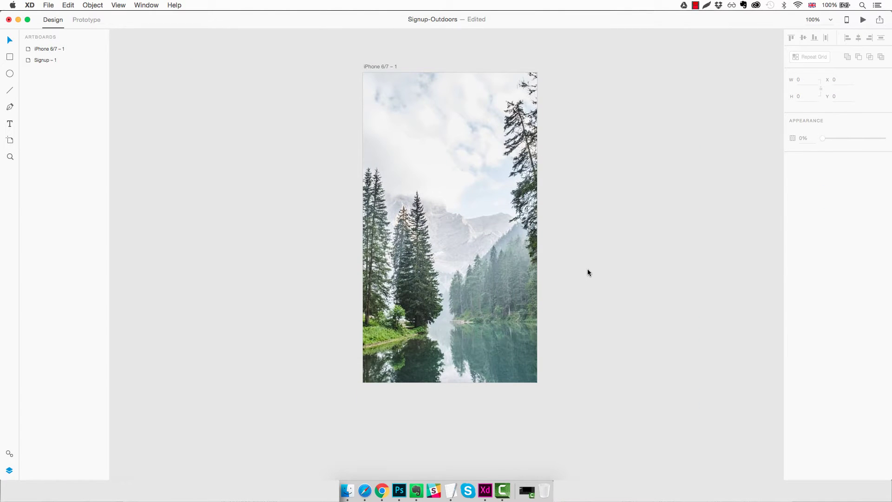
left_click(522, 236)
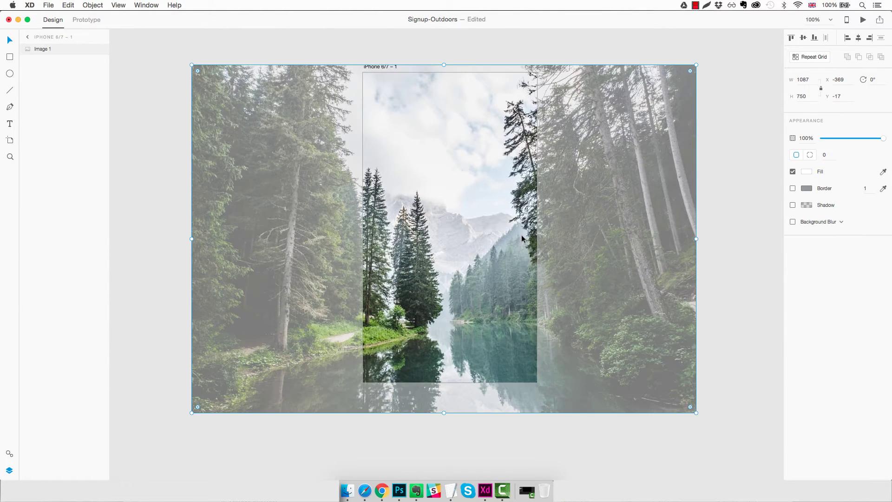
left_click(711, 214)
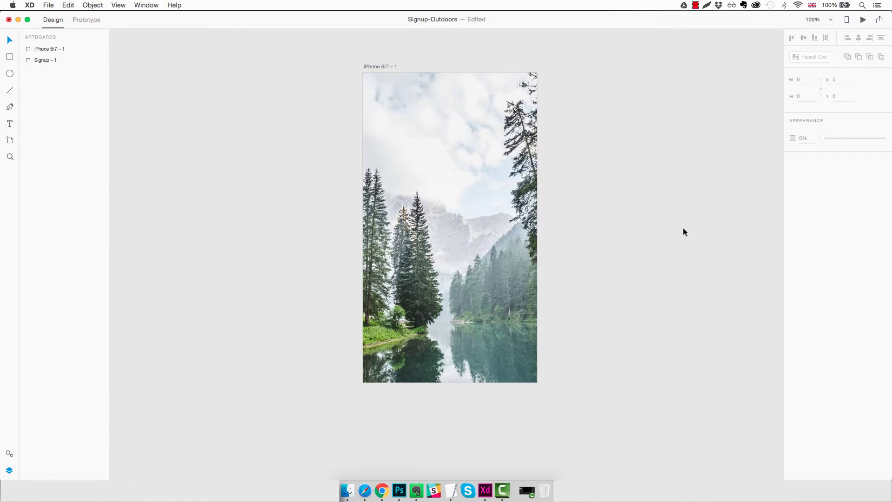
left_click(509, 245)
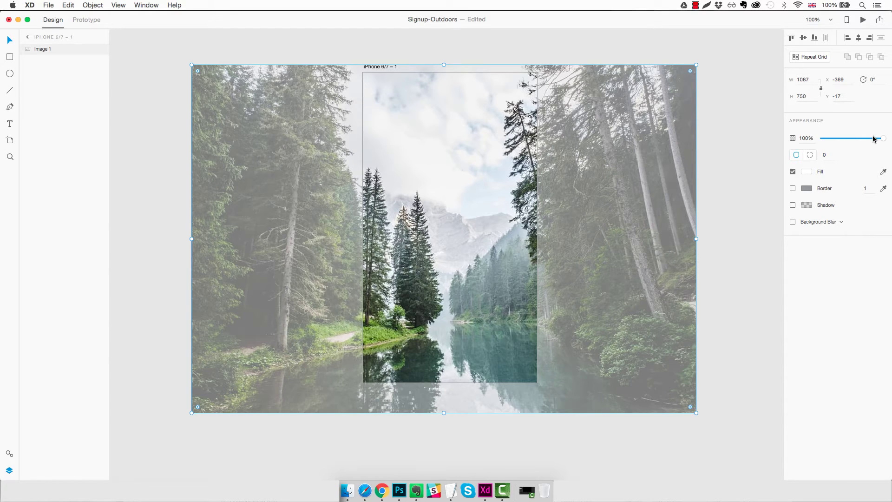
left_click_drag(884, 138, 846, 137)
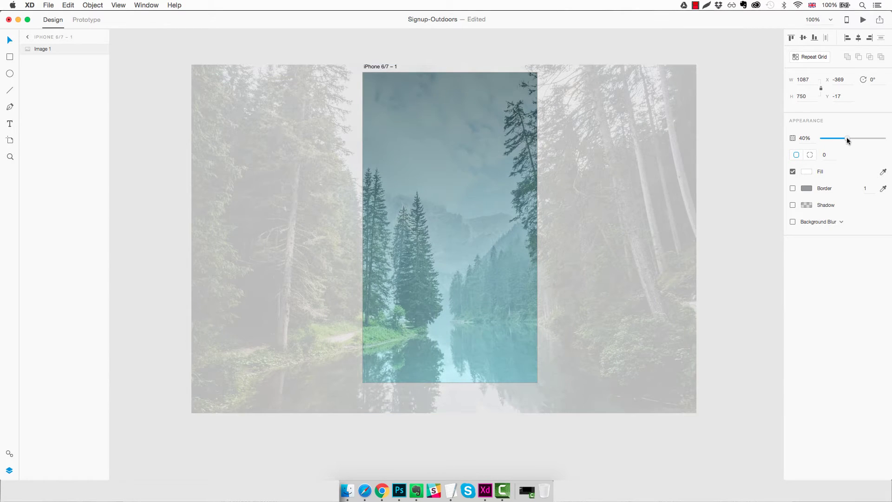
left_click(572, 280)
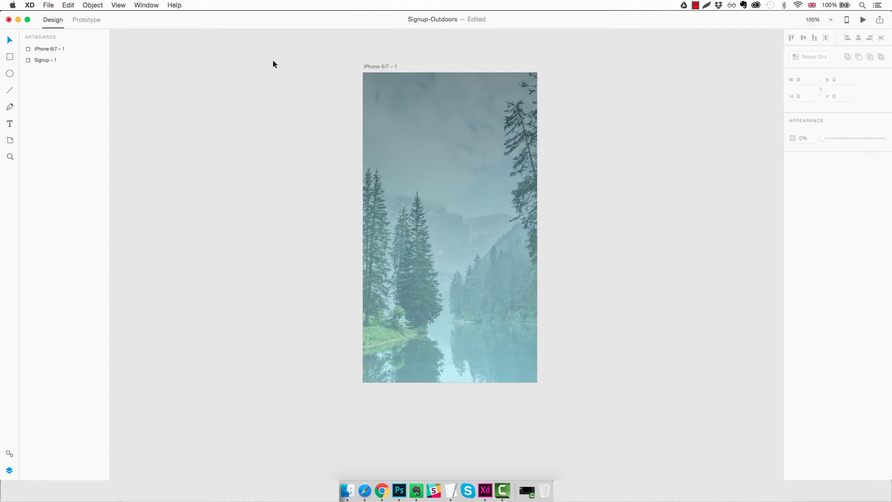
- Open the Apple iOS UI kit as a new document
left_click(48, 5)
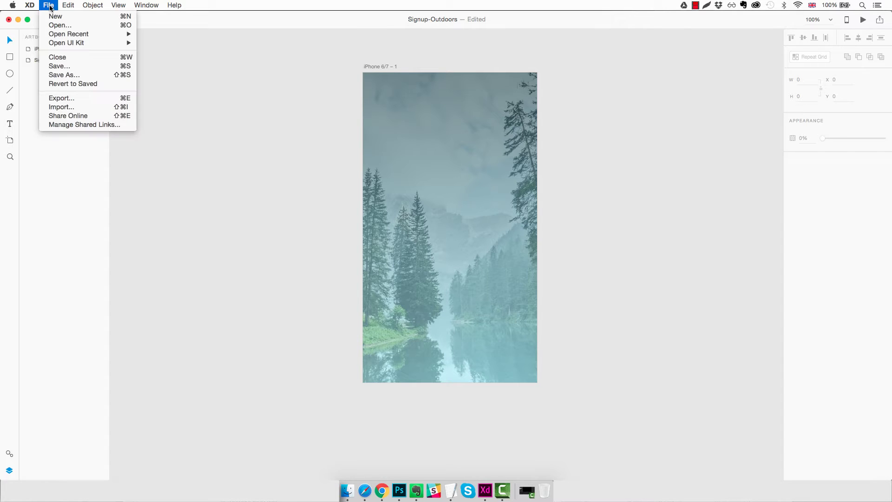
mouse_move(67, 43)
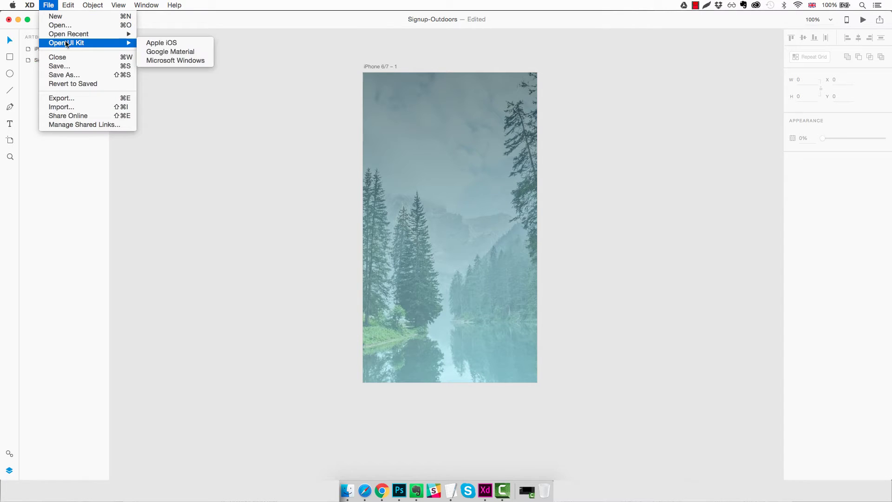
left_click(145, 45)
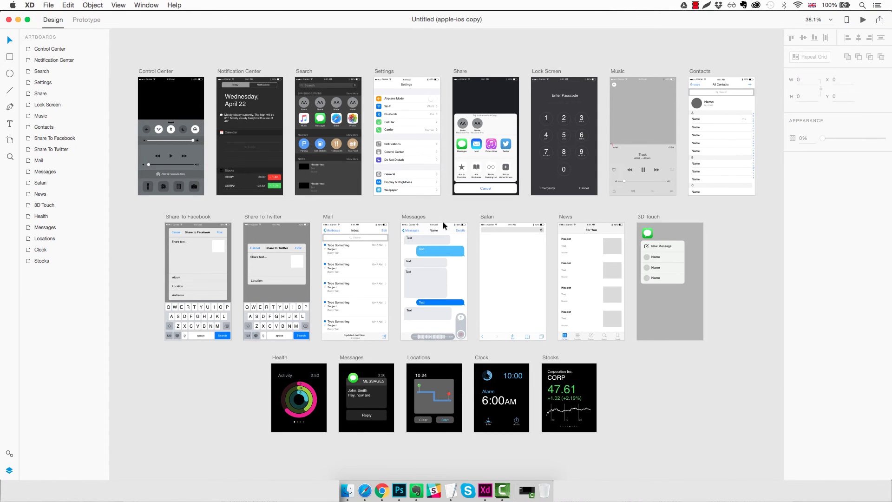
- Copy the status bar group from the kit's Share To Twitter screen
key("z")
left_click(248, 235)
left_click(248, 235)
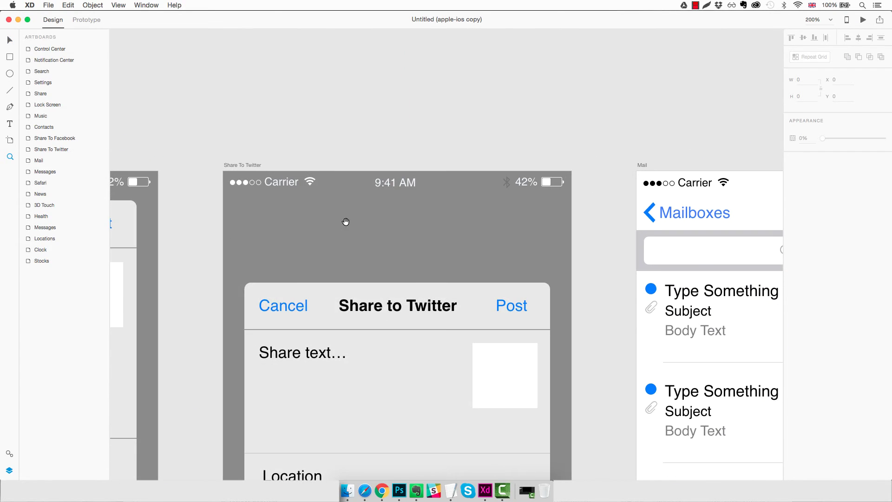
left_click(376, 189)
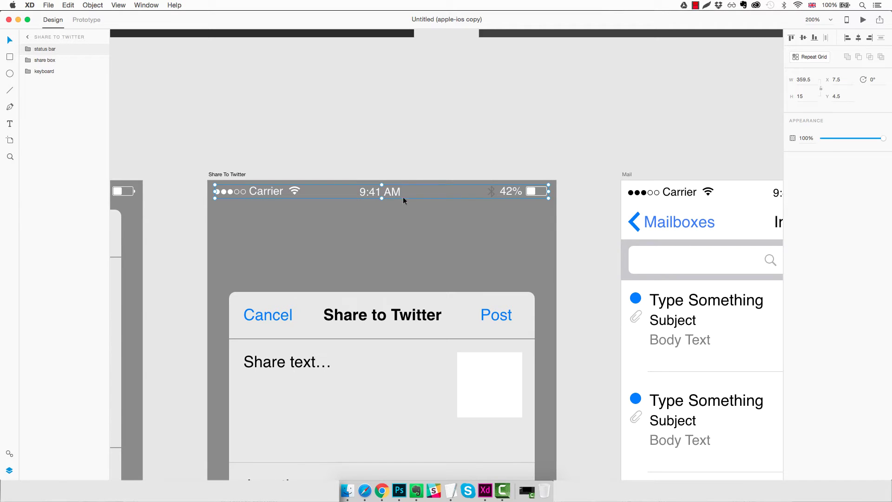
key("super+c")
- Paste the status bar (Carrier, 9:41 AM, 42%) across the top of the Signup-Outdoors artboard
key("super+grave")
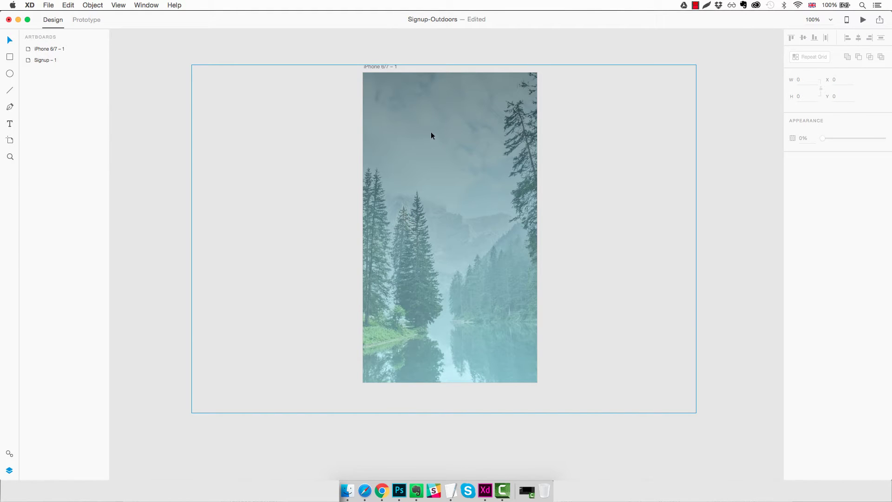
key("super+v")
left_click_drag(671, 85, 384, 79)
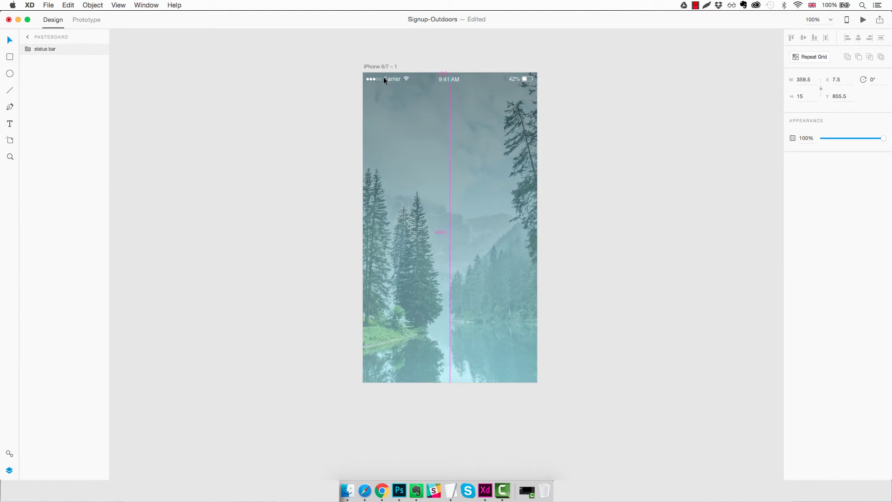
left_click(570, 107)
key("z")
left_click(442, 100)
scroll(438, 135, "up", 2)
left_click(437, 135, "alt")
scroll(441, 151, "up", 3)
scroll(446, 195, "down", 5)
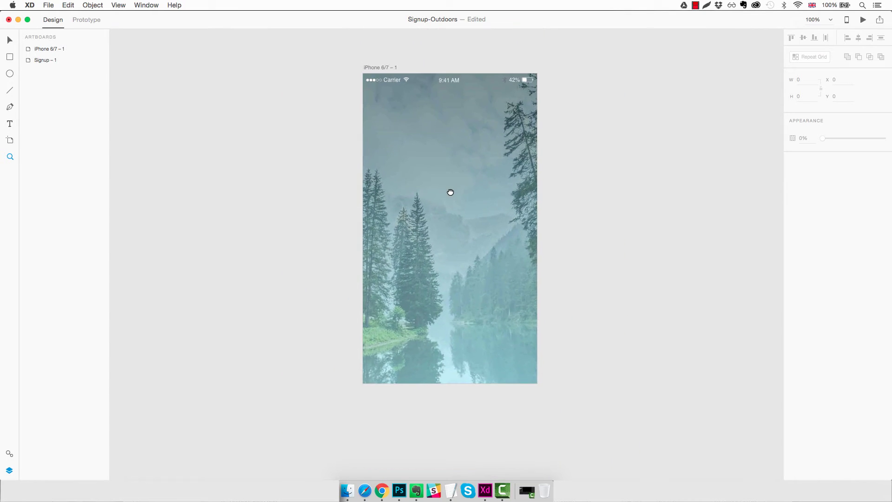
scroll(568, 217, "up", 1)
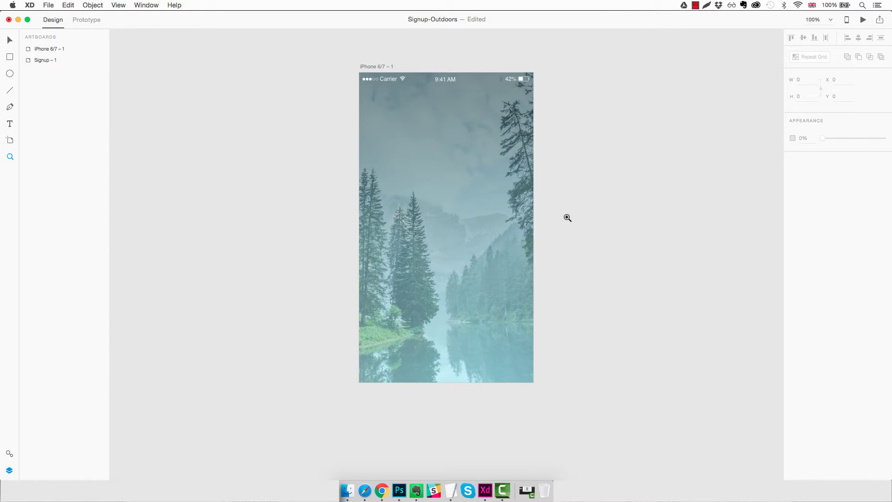
- Add a 'Join the Wild' text box near the artboard top and colour it white #FFFFFF
key("t")
left_click(417, 143)
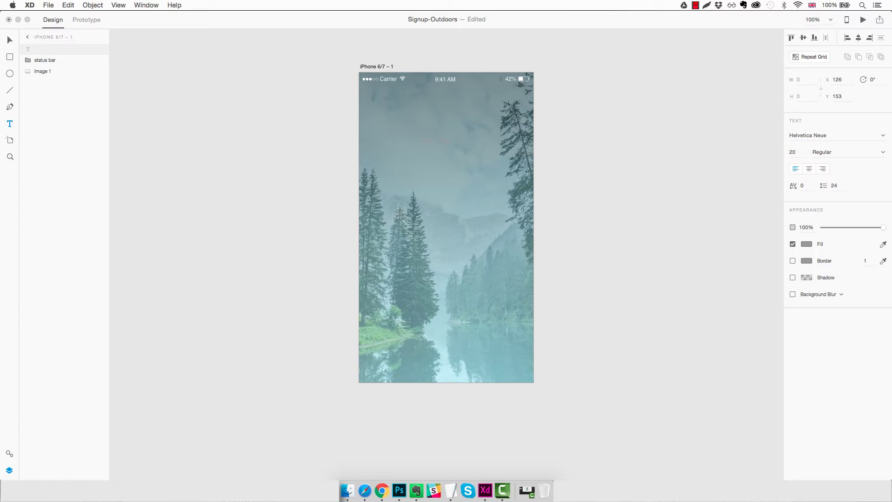
key("super+v")
key("super+a")
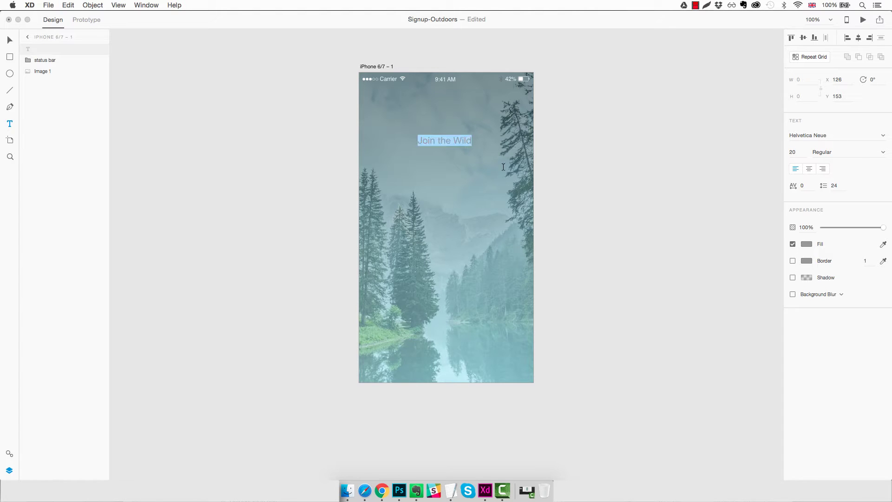
left_click(806, 244)
left_click(726, 205)
left_click_drag(726, 205, 673, 165)
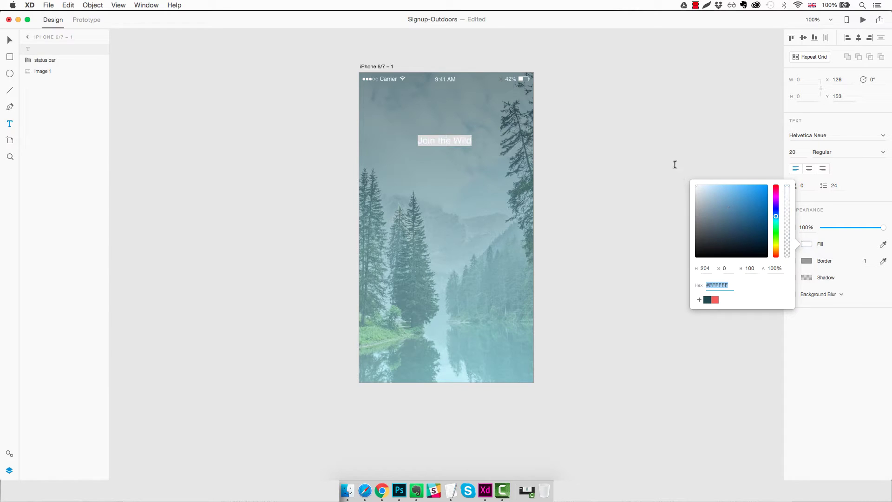
left_click(805, 151)
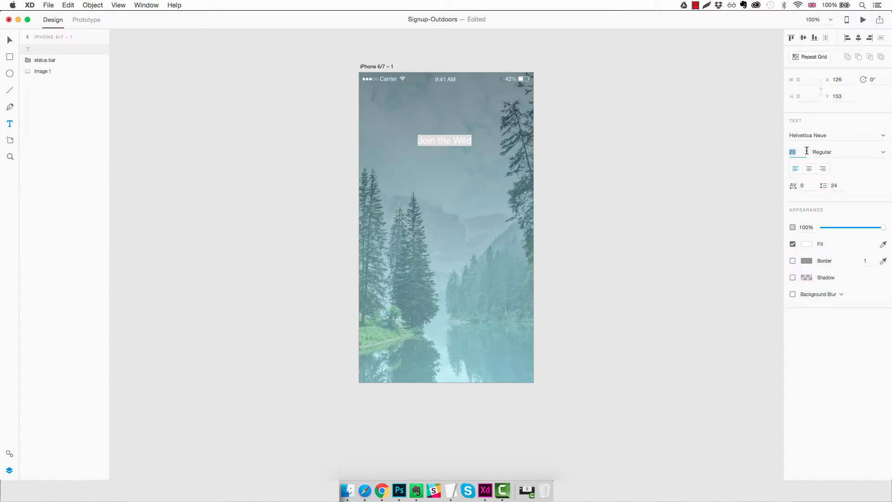
- Set the title to Josefin Sans, size 44, Bold weight
left_click(837, 135)
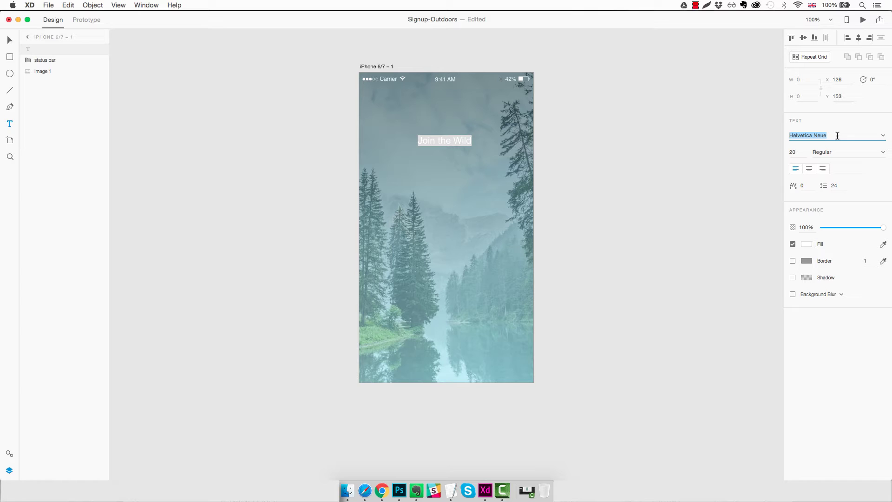
type("Josefin Sans")
key("Return")
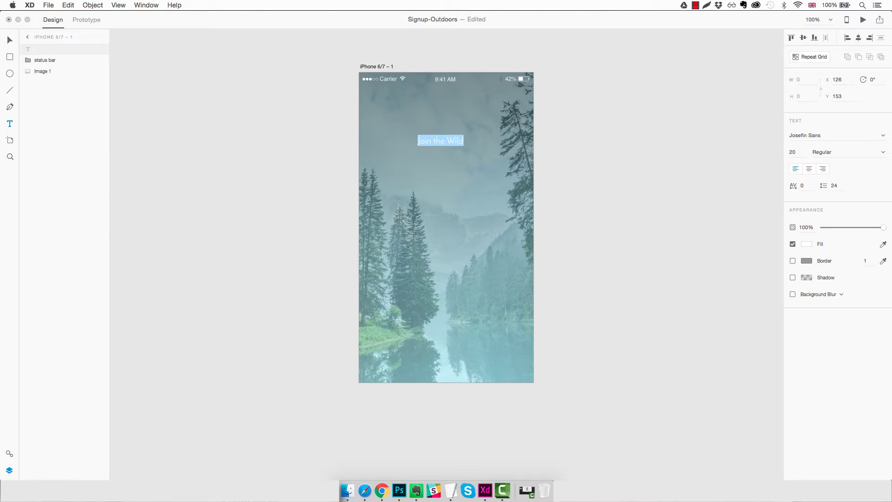
left_click(800, 152)
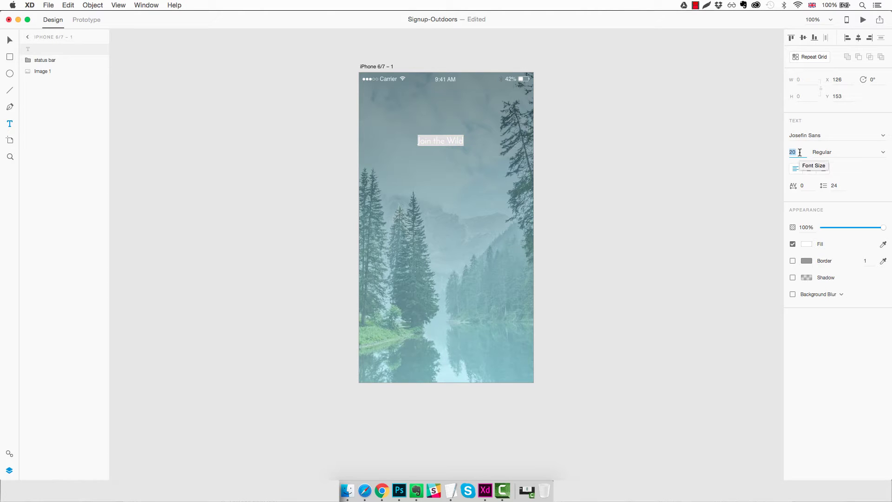
key("Up")
key("Up")
key("Up")
key("Up")
key("Up")
key("Up")
key("Up")
key("Up")
key("Up")
key("Up")
key("Up")
key("Up")
key("Up")
key("Up")
key("Up")
key("Up")
key("Up")
key("Up")
key("Up")
key("Up")
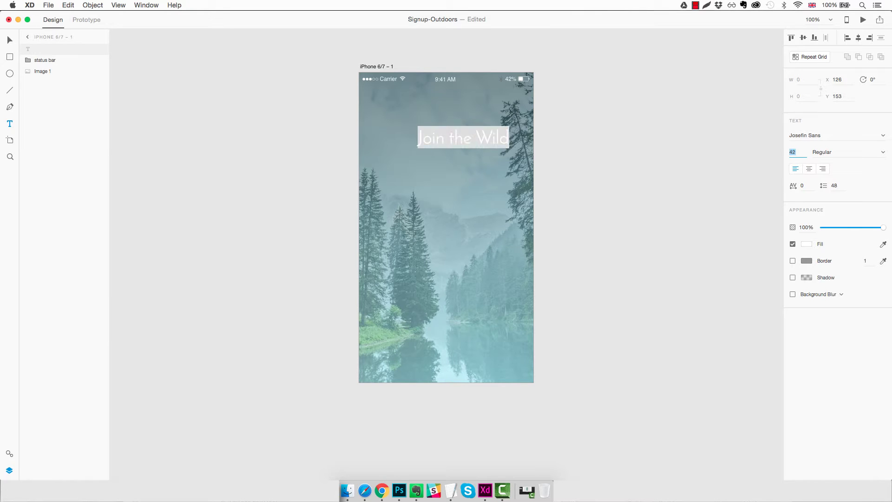
key("Up")
key("Up")
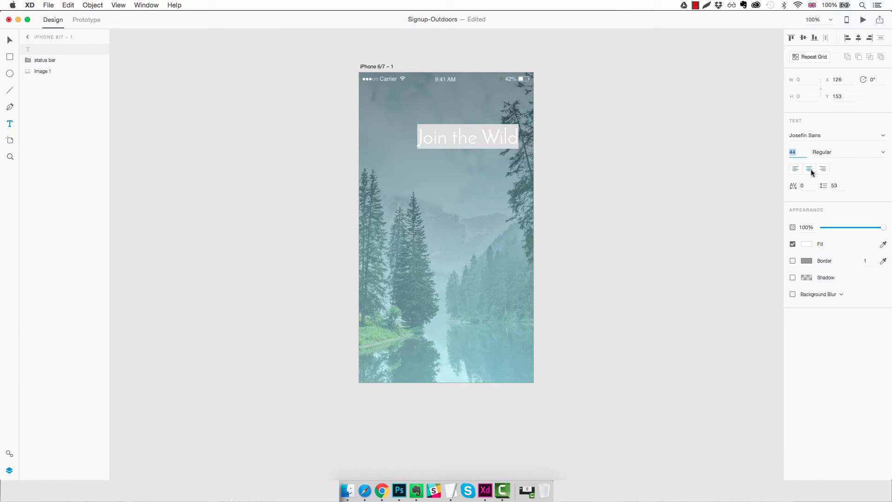
left_click(883, 152)
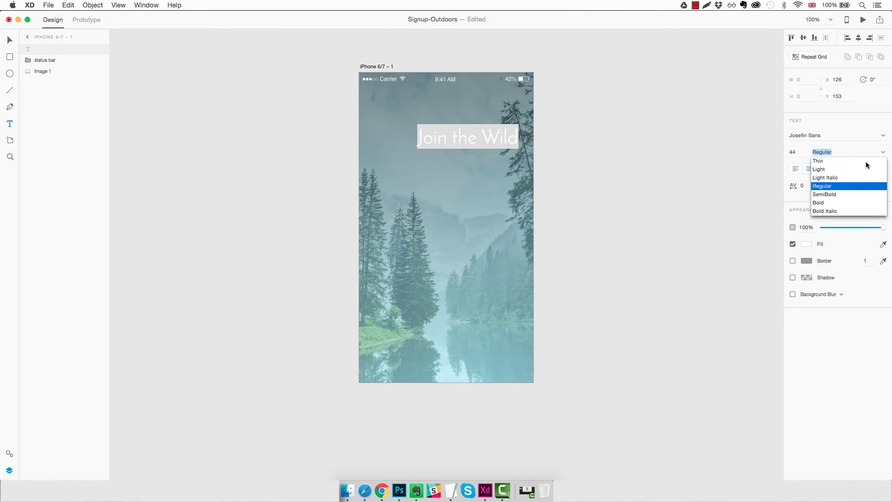
left_click(836, 203)
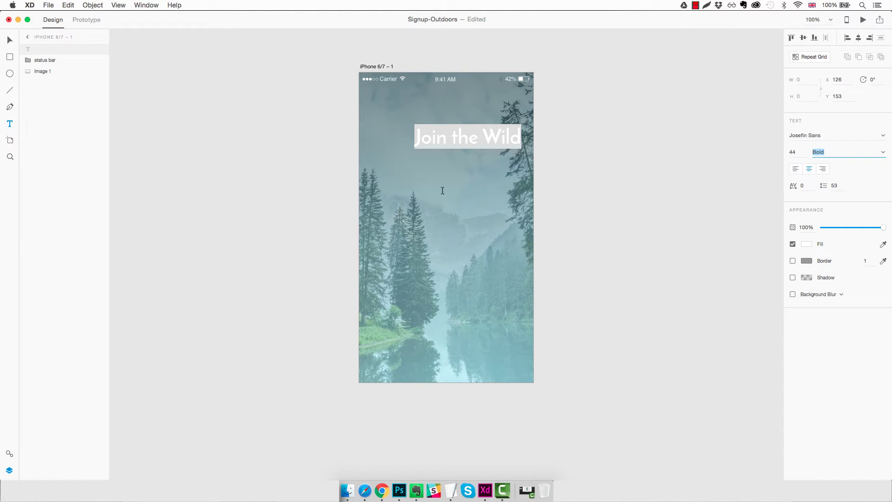
- Centre the 'Join the Wild' title horizontally on the artboard
key("Escape")
left_click_drag(491, 137, 471, 157)
left_click(489, 186)
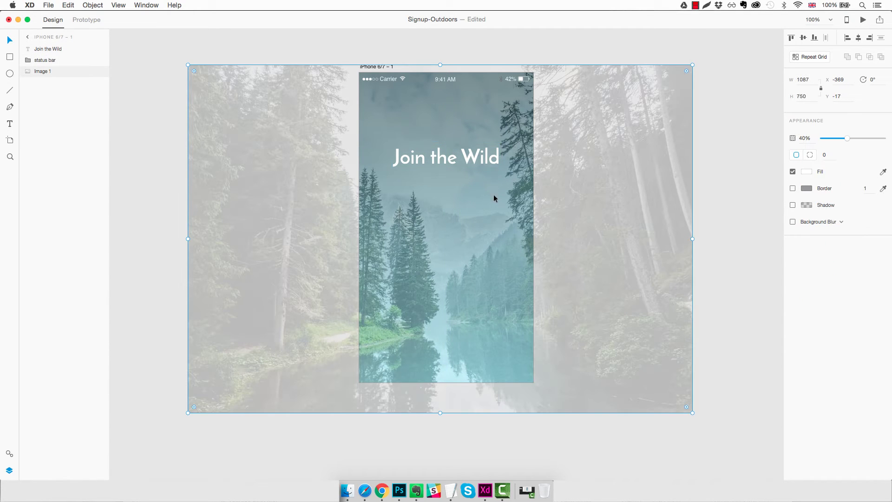
left_click(715, 188)
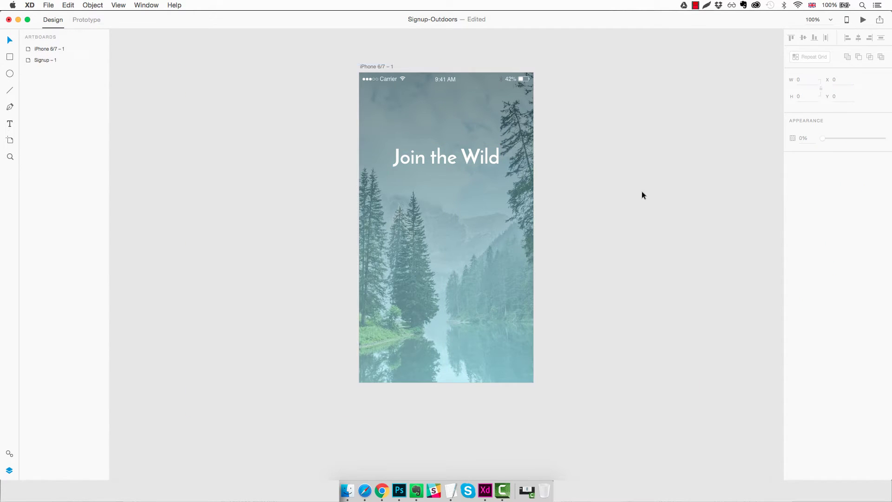
- Duplicate the title below itself and set the copy to size 22, Regular weight
left_click(482, 157)
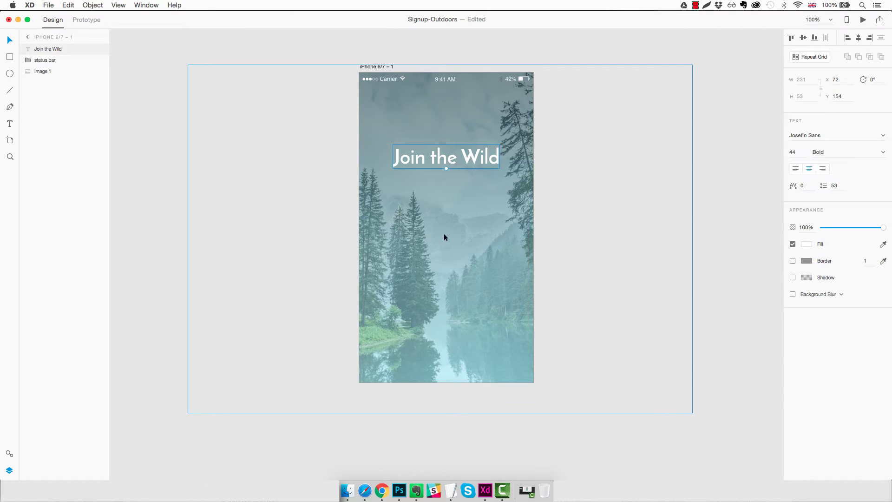
key("super+d")
left_click_drag(464, 157, 466, 188)
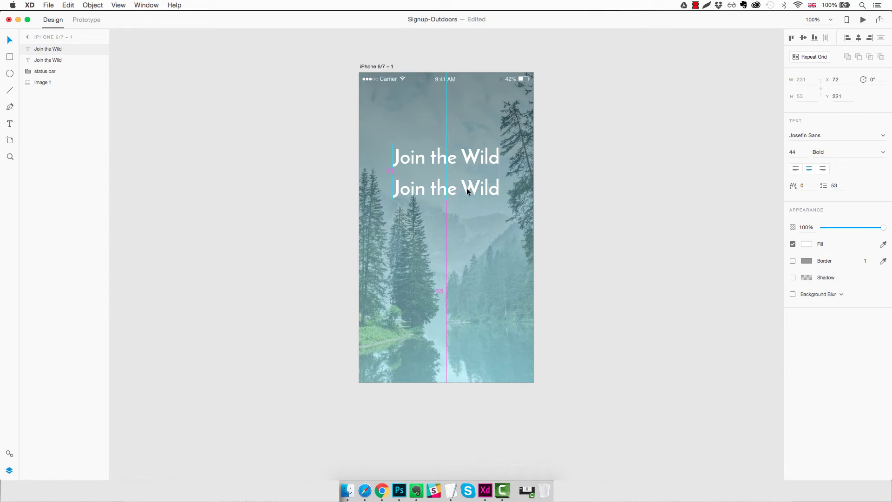
left_click(795, 152)
type("22")
key("Return")
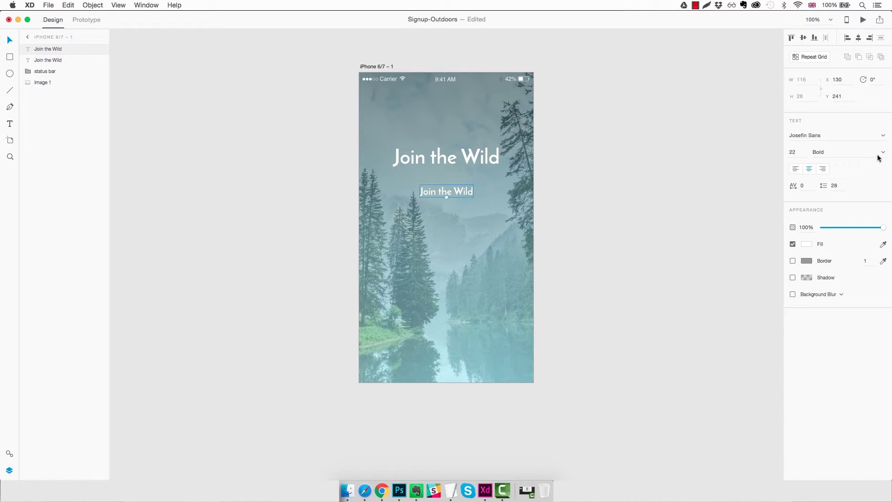
left_click(882, 153)
left_click(835, 185)
- Retype the copy as 'Canoeing has never been so fun' and place it just beneath the title
double_click(462, 194)
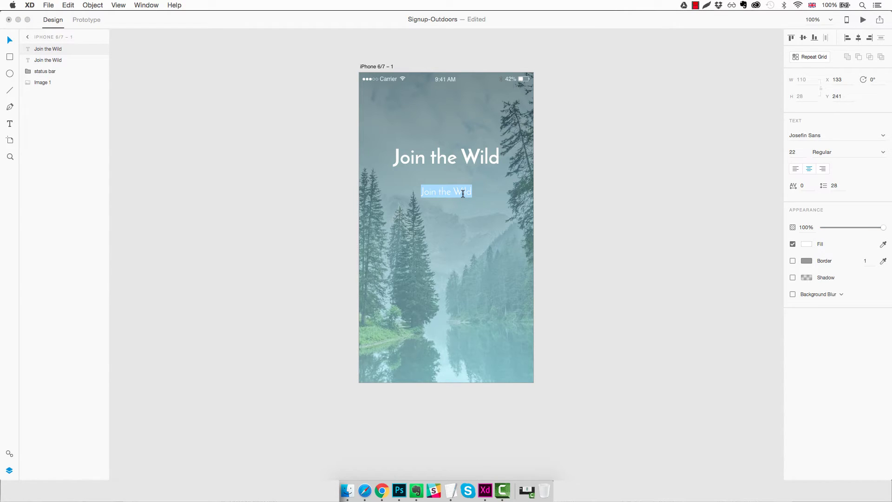
key("BackSpace")
type("Canoeing has never been so fun")
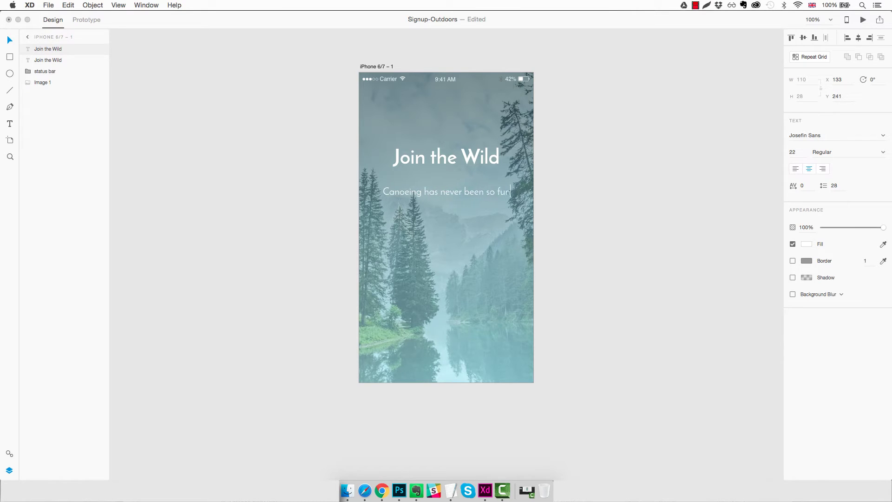
key("Escape")
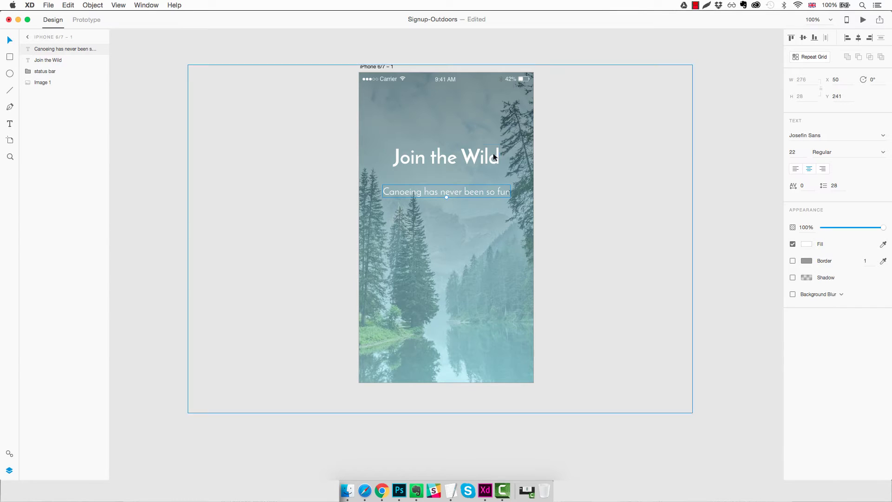
left_click_drag(481, 191, 482, 174)
left_click(482, 192)
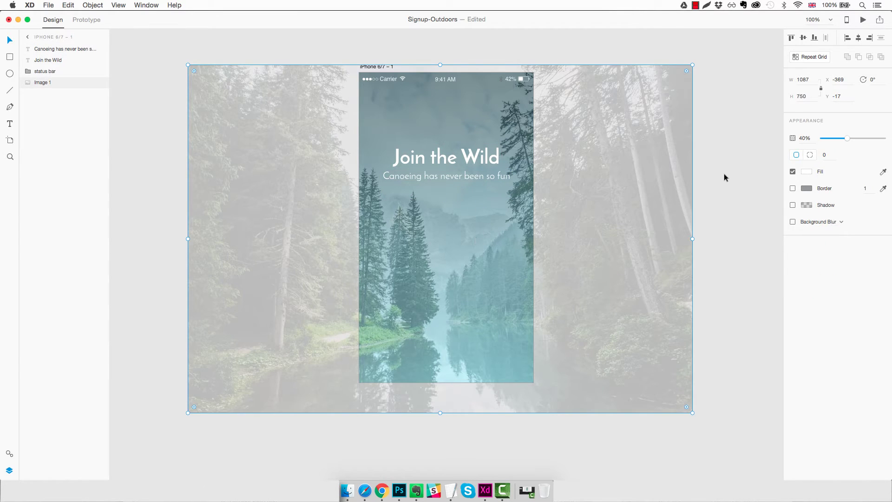
left_click(724, 177)
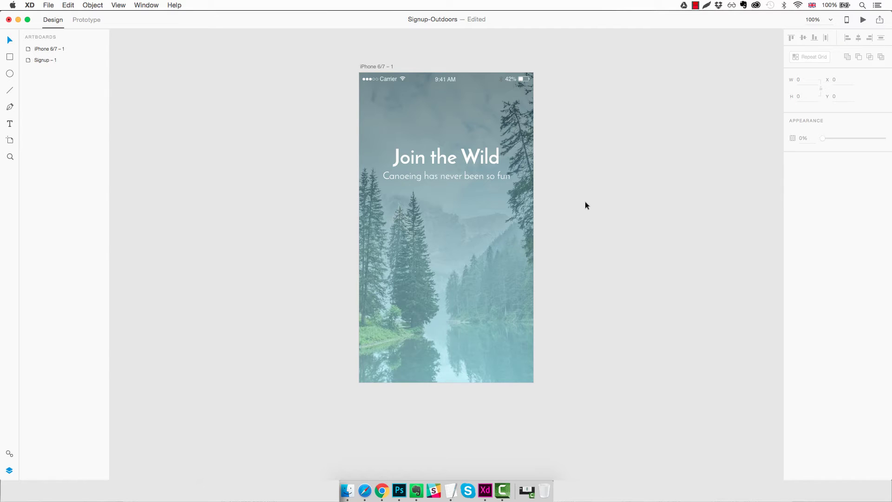
- Review the Join the Wild artboard, then switch to Photoshop's Outdoors Outline.psd icon sheet
scroll(585, 222, "up", 1)
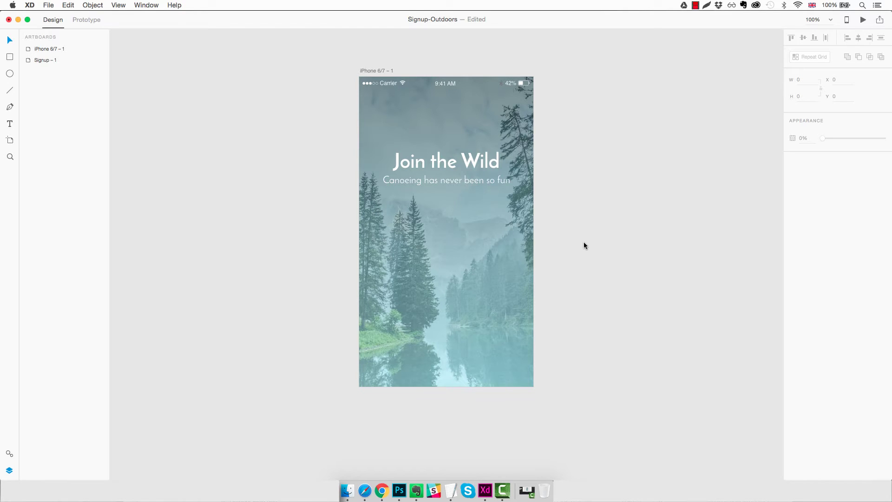
scroll(584, 241, "up", 10)
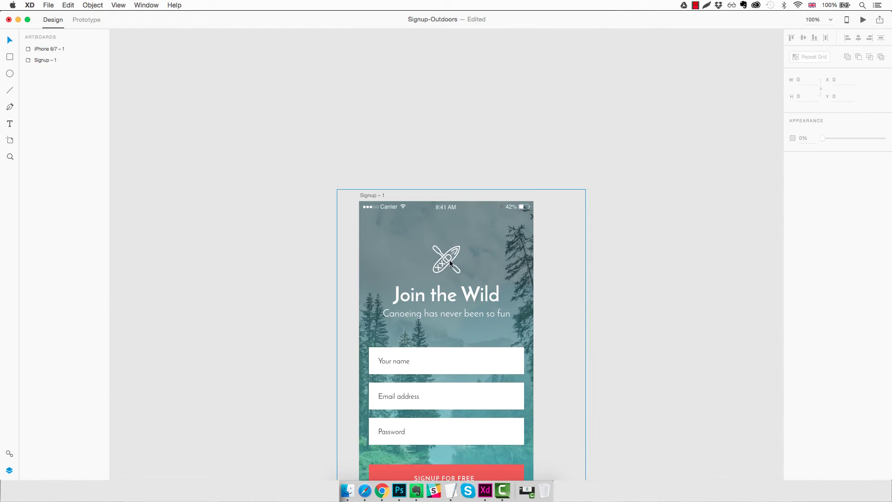
scroll(607, 276, "down", 10)
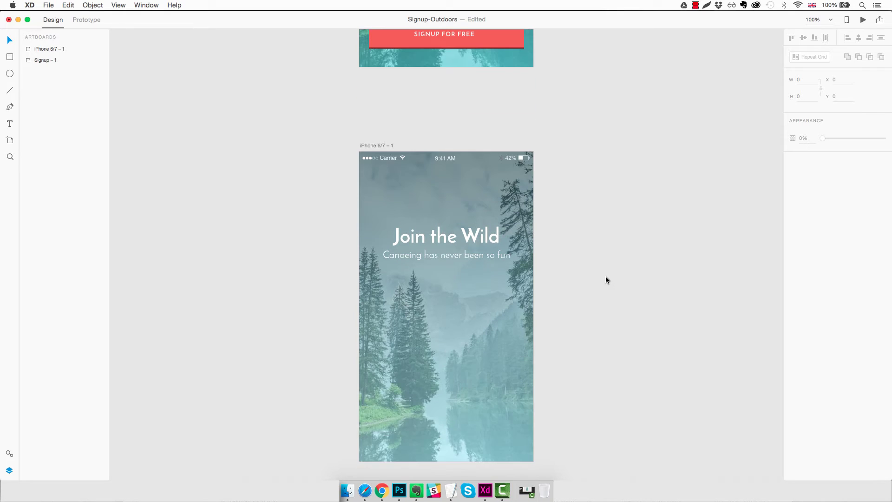
scroll(605, 280, "up", 10)
scroll(605, 279, "down", 10)
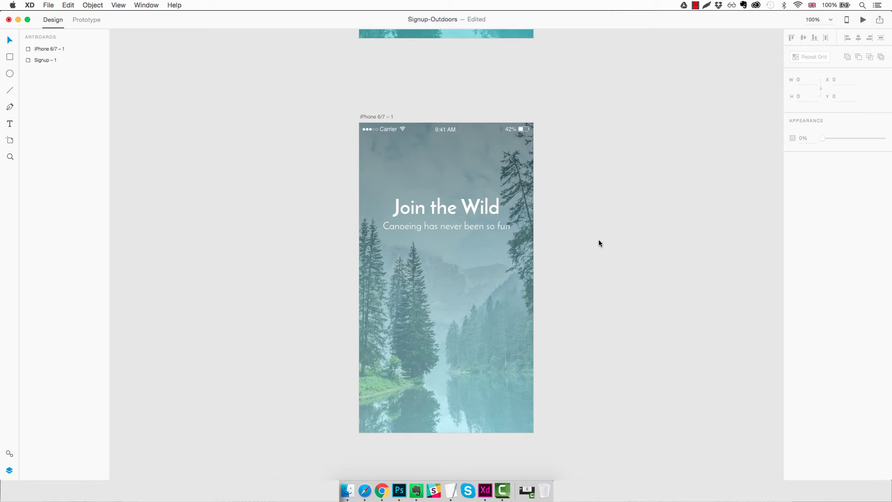
scroll(599, 240, "down", 2)
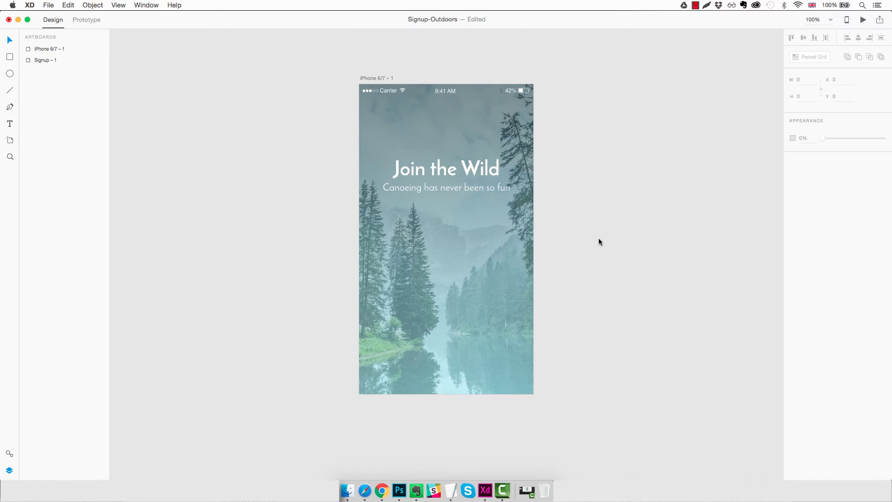
left_click(399, 490)
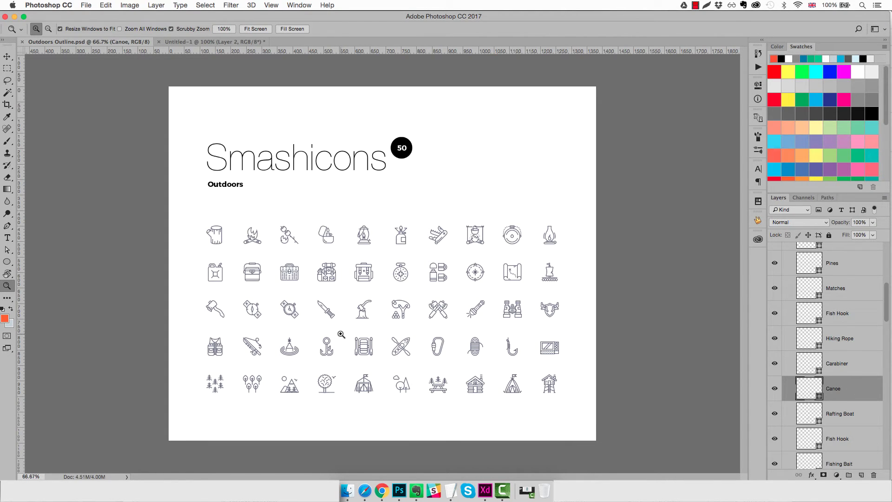
- Zoom the icon sheet to 100%, copy the Canoe layer as SVG, and return to Adobe XD
left_click(340, 335)
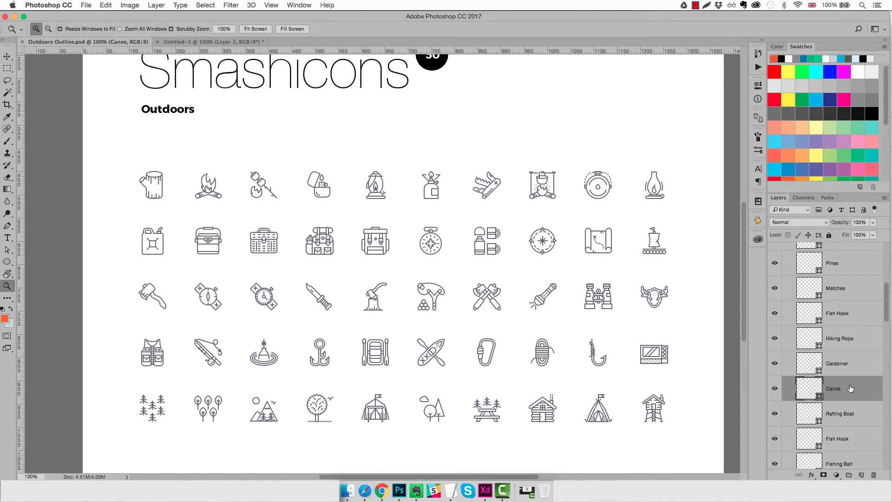
right_click(850, 388)
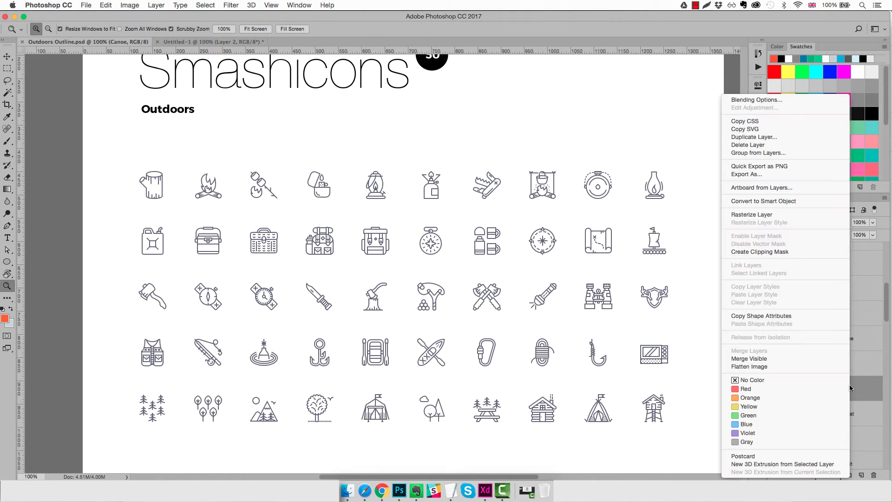
left_click(763, 132)
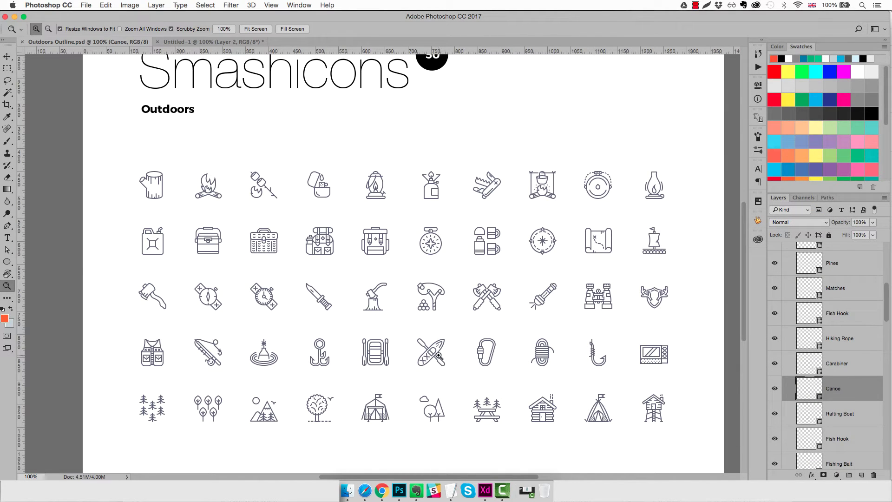
key("super+Tab")
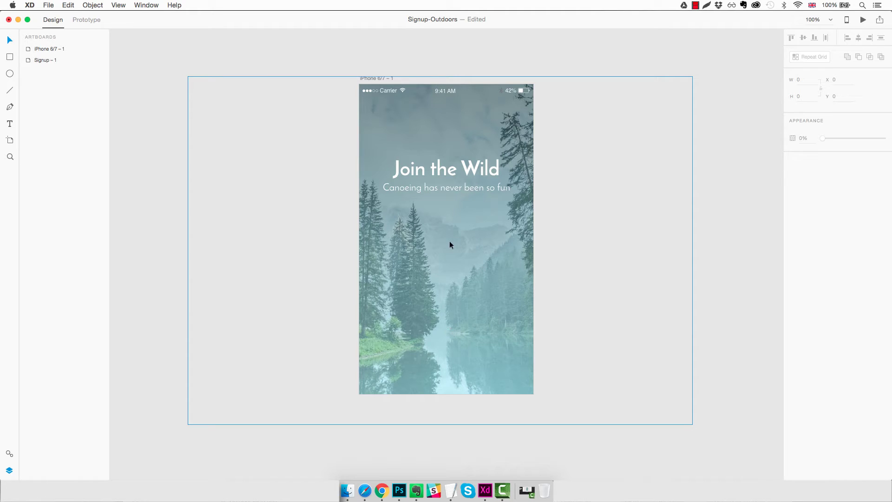
- Paste the canoe icon onto the artboard and fill it white
key("super+v")
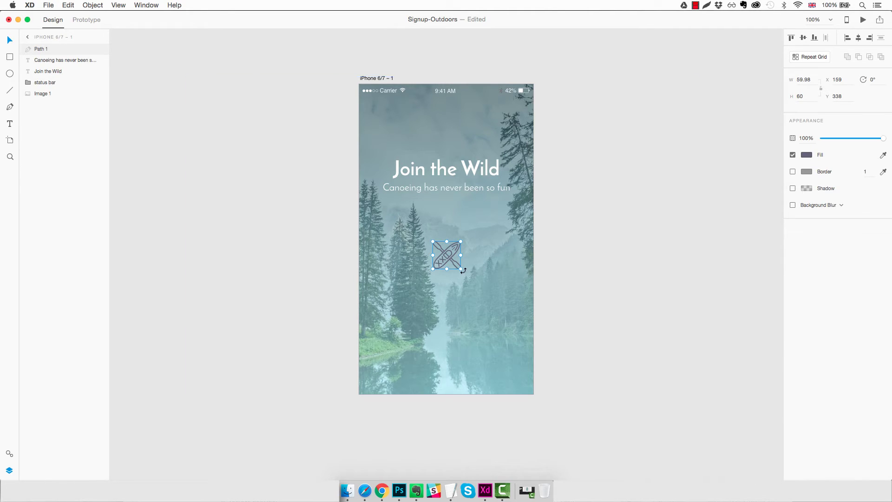
left_click_drag(460, 269, 469, 253)
key("super+z")
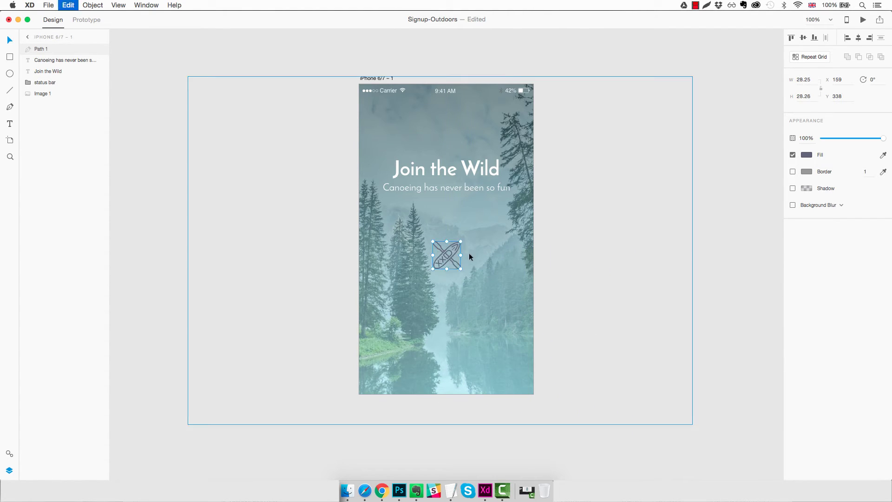
left_click(810, 151)
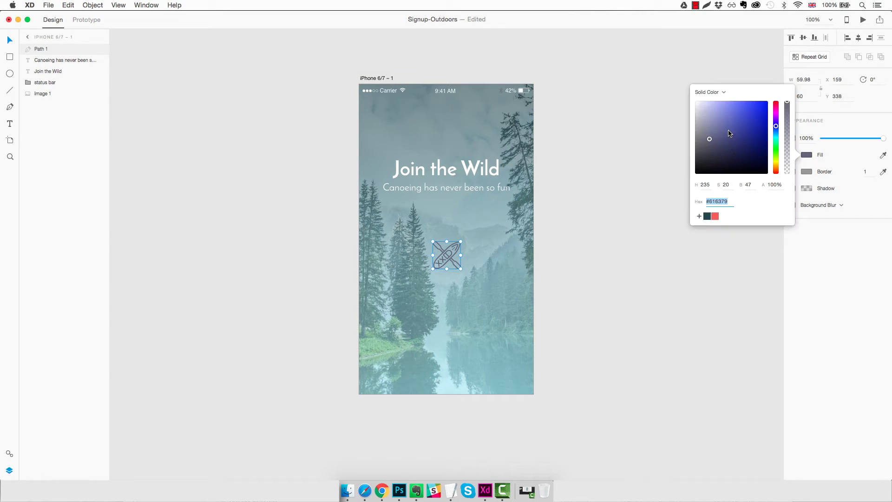
left_click_drag(734, 154, 670, 101)
left_click(605, 227)
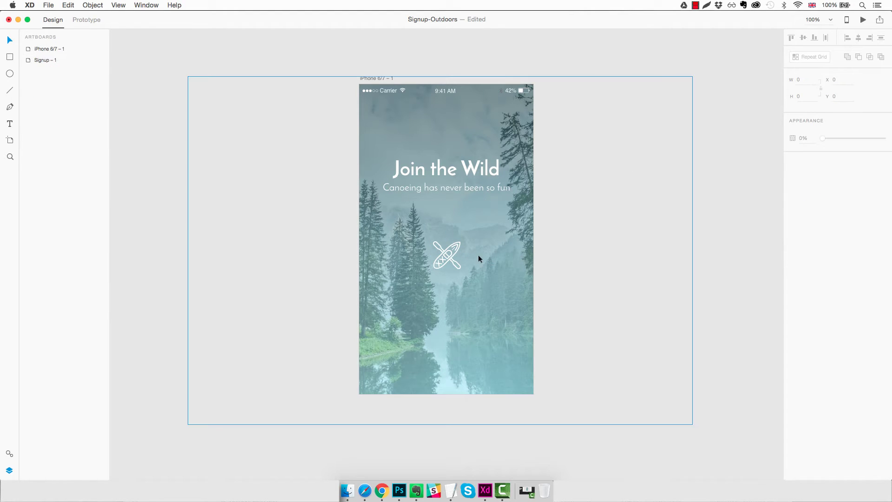
- Move the canoe icon up, centred above the 'Join the Wild' title
left_click(452, 256)
left_click_drag(449, 257, 449, 134)
left_click(706, 178)
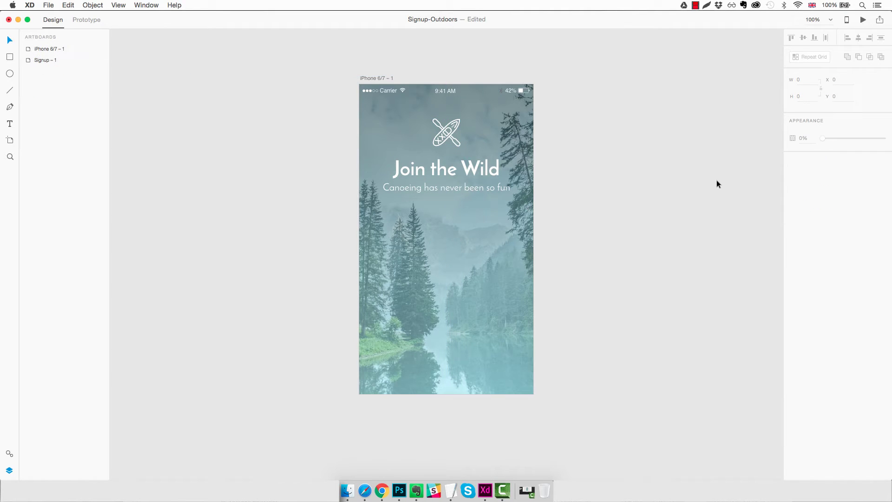
- Lock the background forest image in the Layers panel
left_click(514, 122)
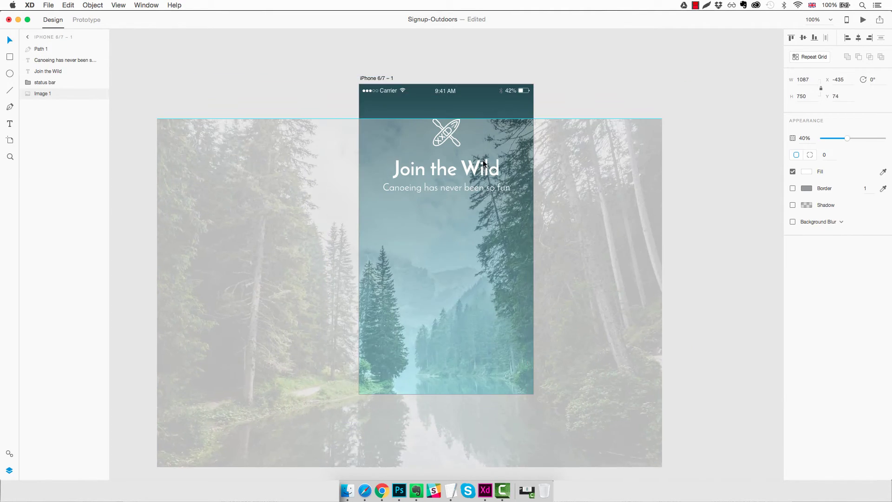
mouse_move(96, 93)
left_click(91, 95)
- Select the canoe icon, title and subtitle together and move them lower, to about Y 98
left_click_drag(511, 115, 441, 180)
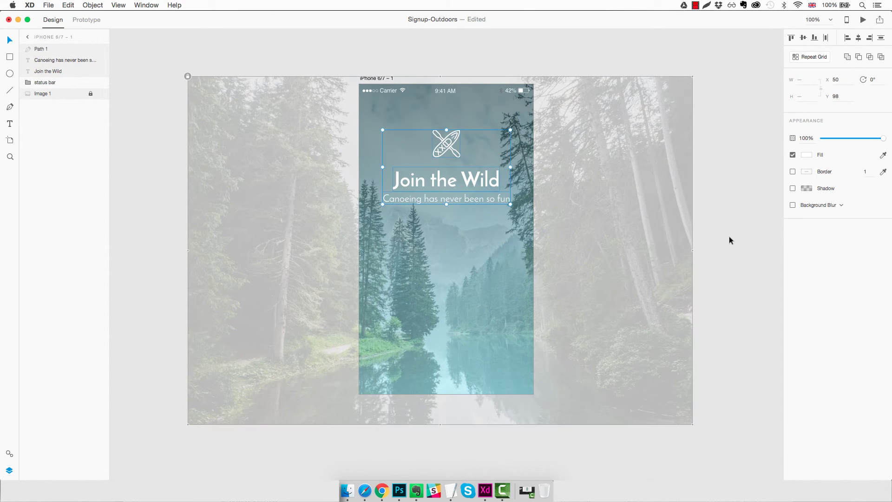
left_click(675, 254)
scroll(580, 257, "down", 1)
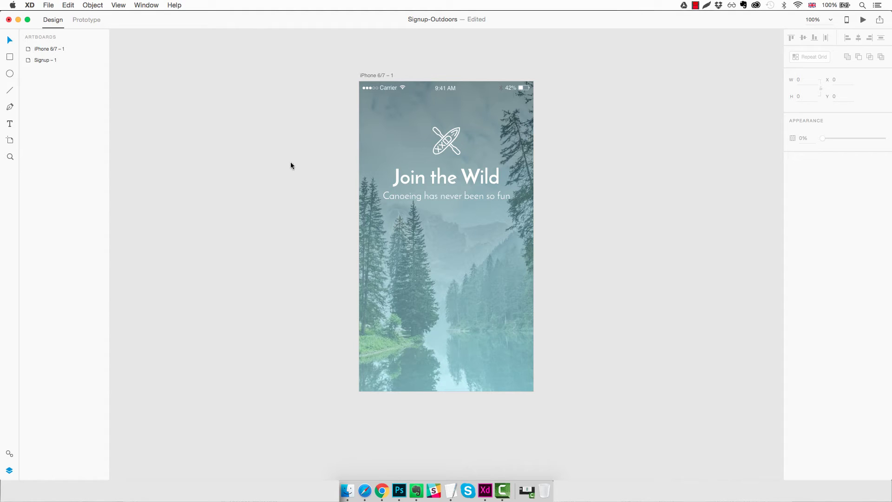
- Draw a borderless white 334 × 56 rectangle centred horizontally beneath the subtitle
left_click(10, 57)
mouse_move(367, 231)
left_mouse_down()
mouse_move(453, 265)
mouse_move(522, 263)
left_mouse_up()
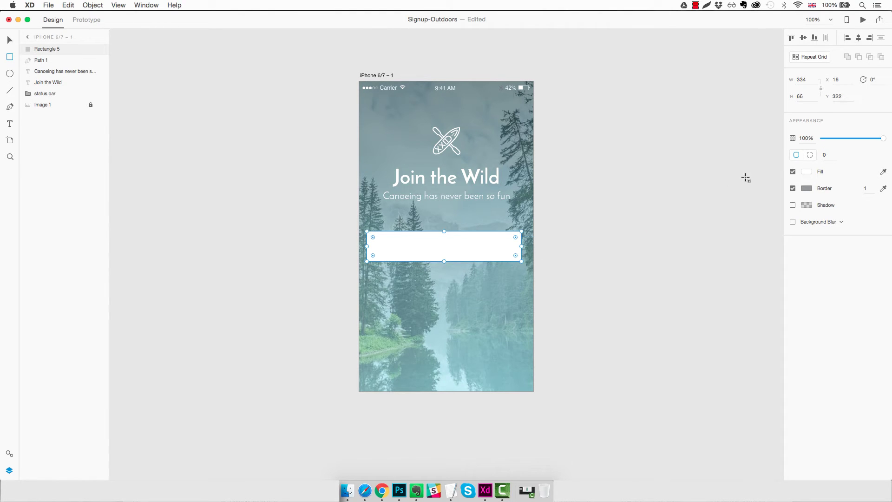
left_click(806, 100)
key("Down")
key("Down")
key("Down")
key("Down")
key("Down")
key("Down")
key("Down")
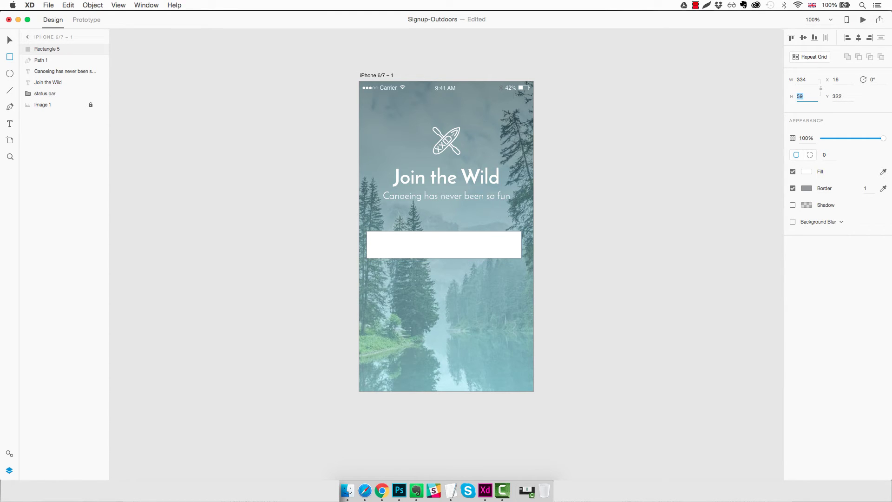
key("Down")
key("Down")
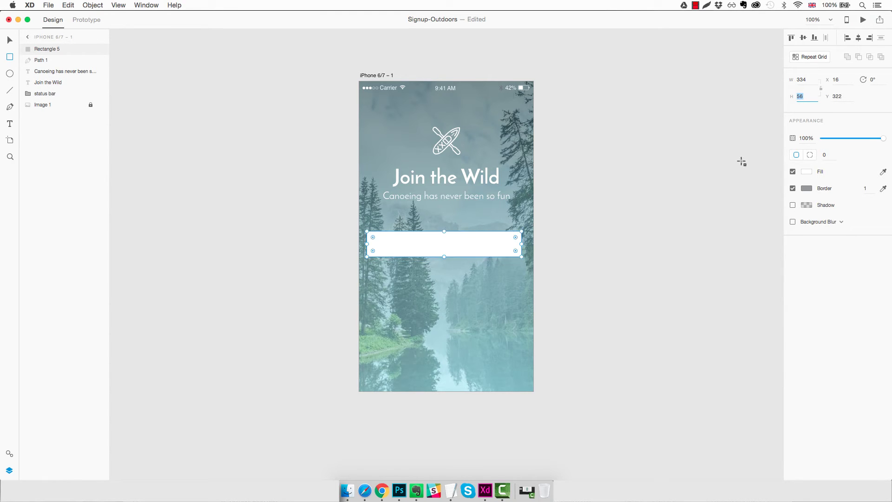
left_click(792, 189)
left_click(487, 251)
left_click_drag(486, 249, 488, 248)
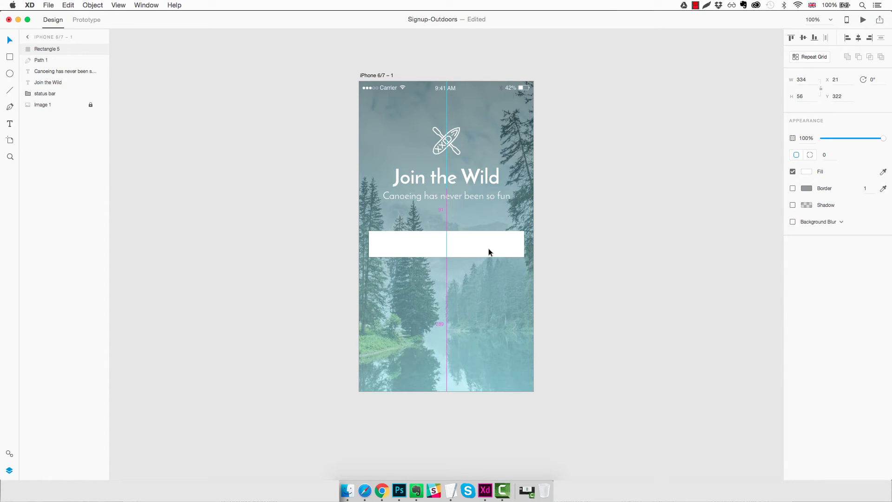
left_click_drag(489, 248, 489, 248)
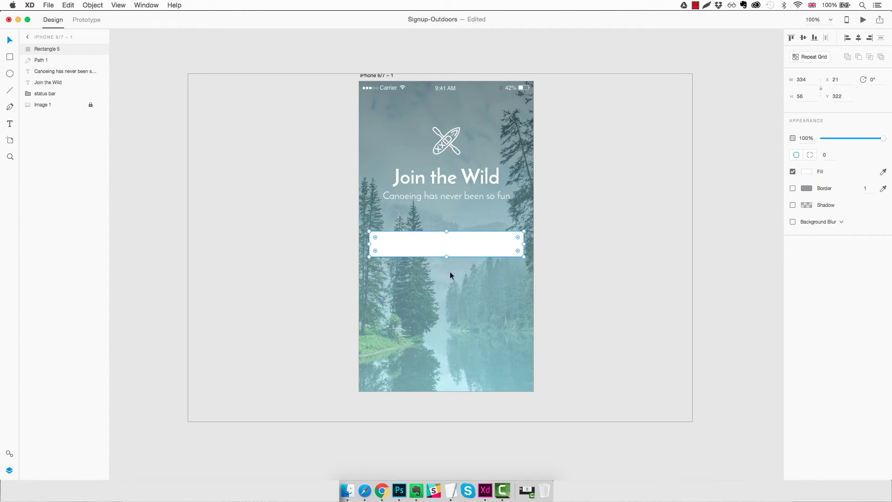
- Add 'Email address' text in Josefin Sans with a dark grey fill
key("t")
left_click(413, 273)
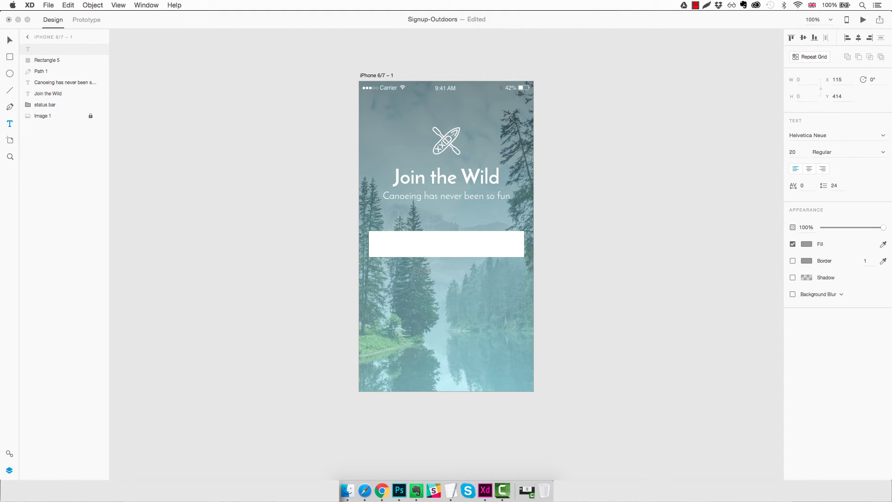
type("address")
left_click(818, 135)
type("Josefin Sans")
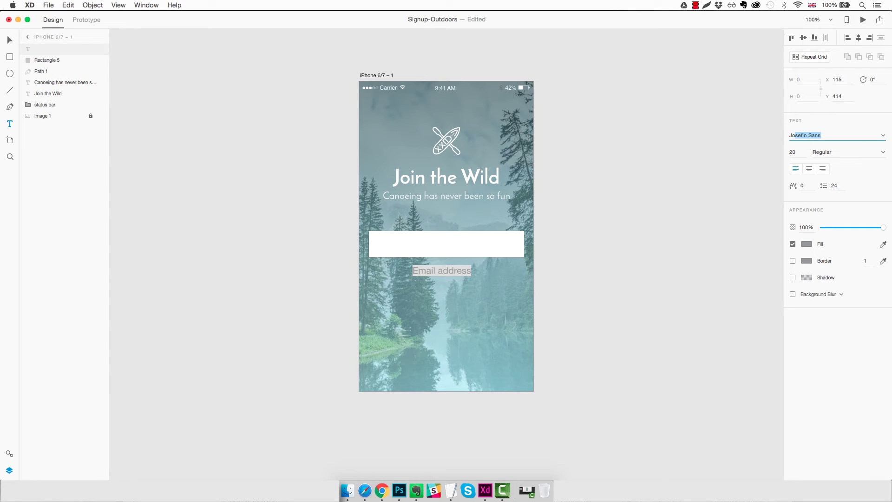
key("Return")
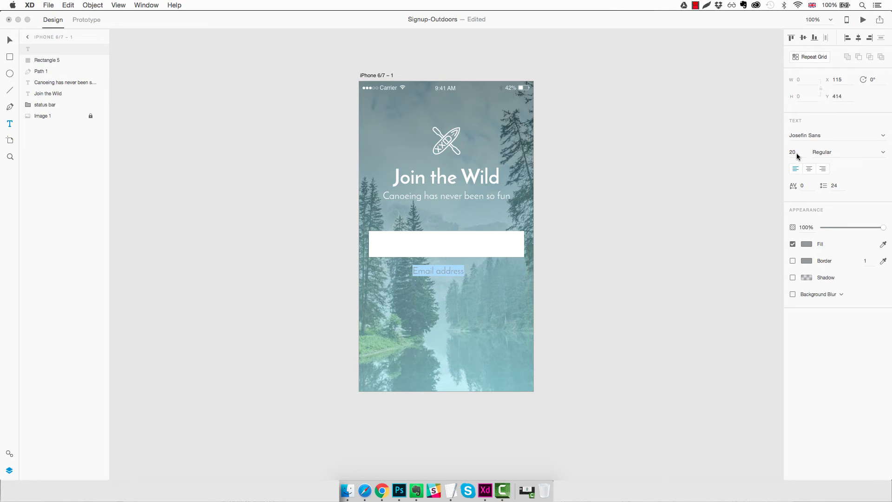
left_click(806, 244)
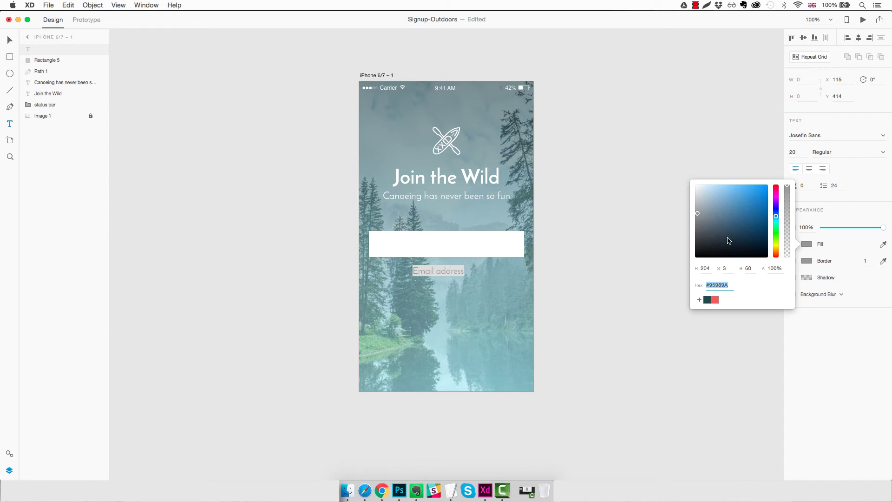
left_click_drag(727, 243, 678, 246)
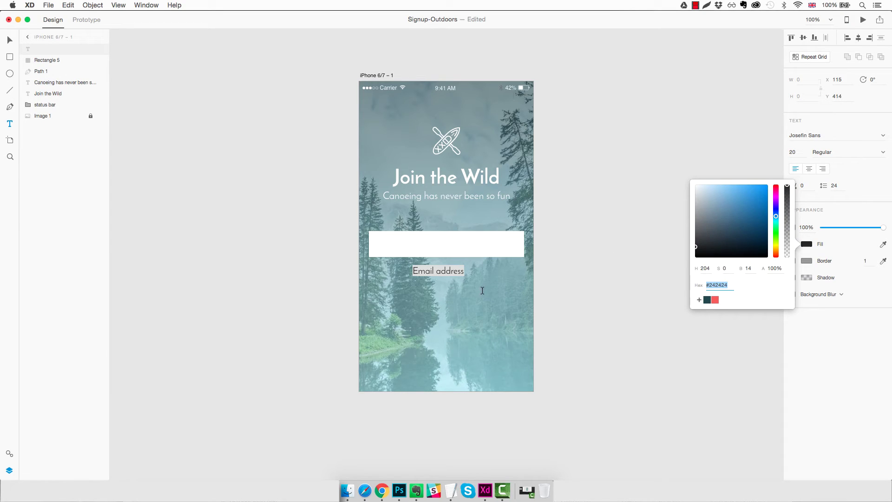
key("Escape")
key("Escape")
- Set the text to size 16 and position it left-aligned, vertically centred inside the white box
left_click_drag(447, 272, 413, 247)
left_click(795, 152)
key("Down")
key("Down")
key("Down")
key("Down")
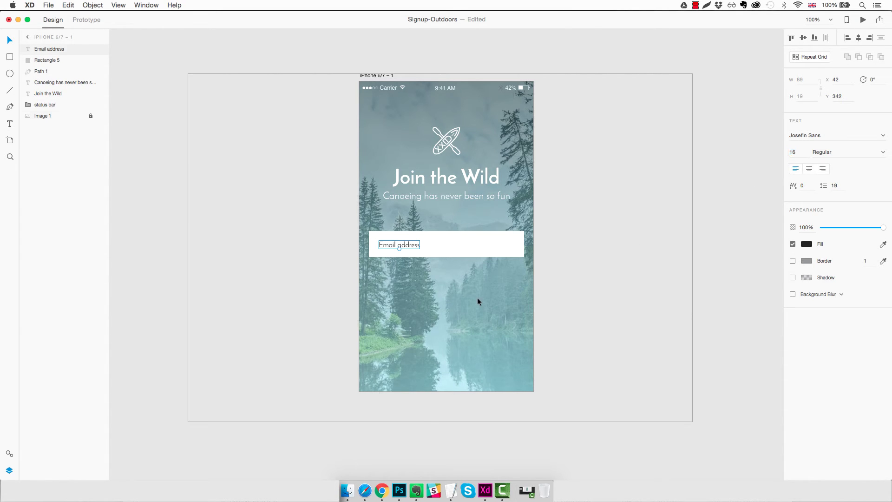
left_click_drag(408, 245, 407, 242)
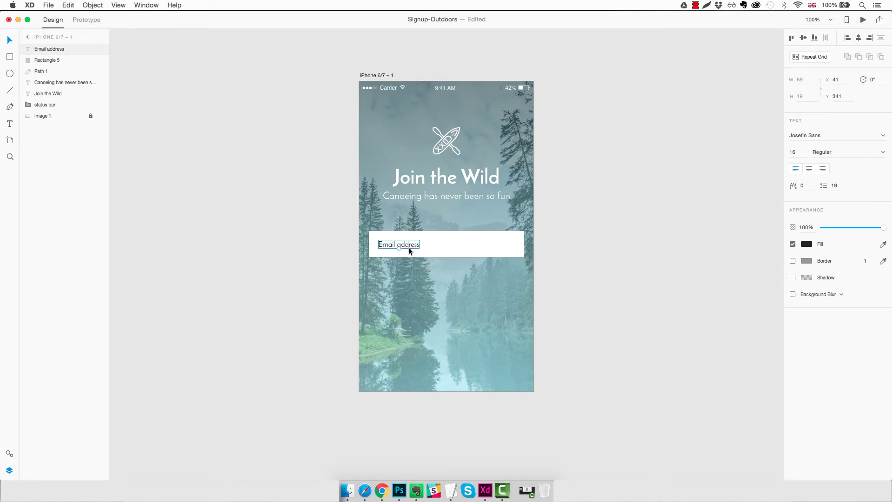
left_click(468, 220)
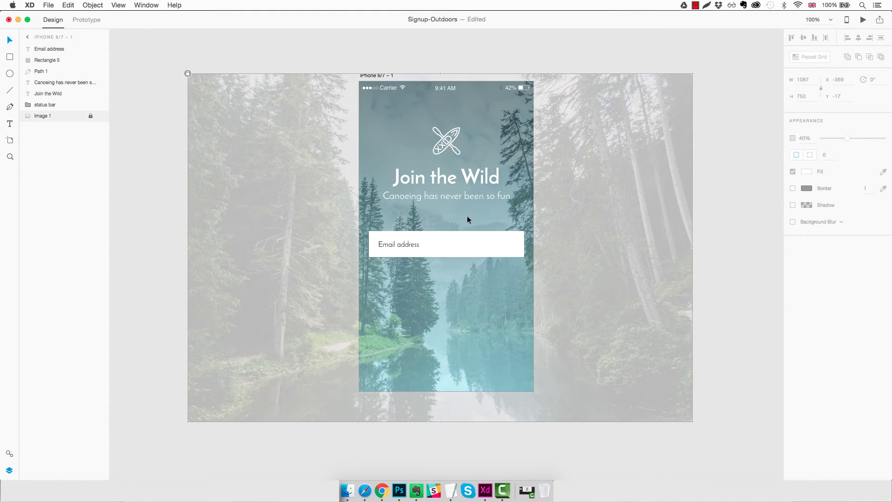
left_click(719, 265)
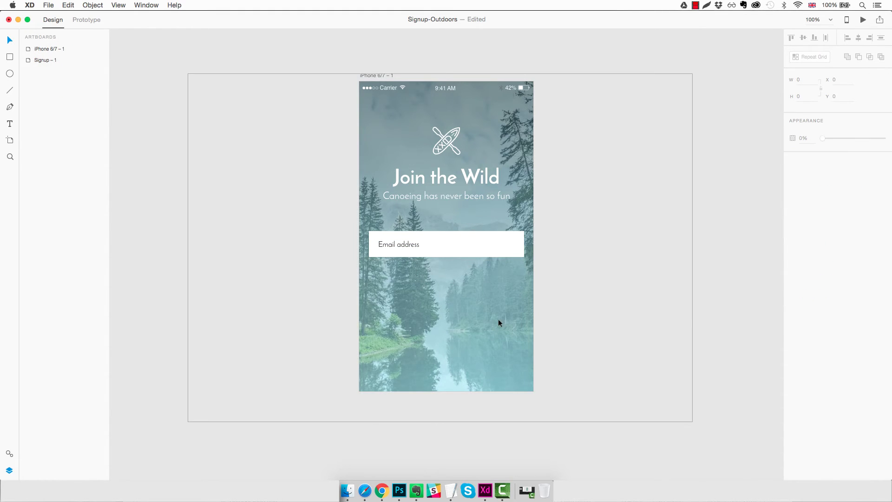
- Group the 'Email address' text with its white box and name the group Textbox1
left_click(404, 243)
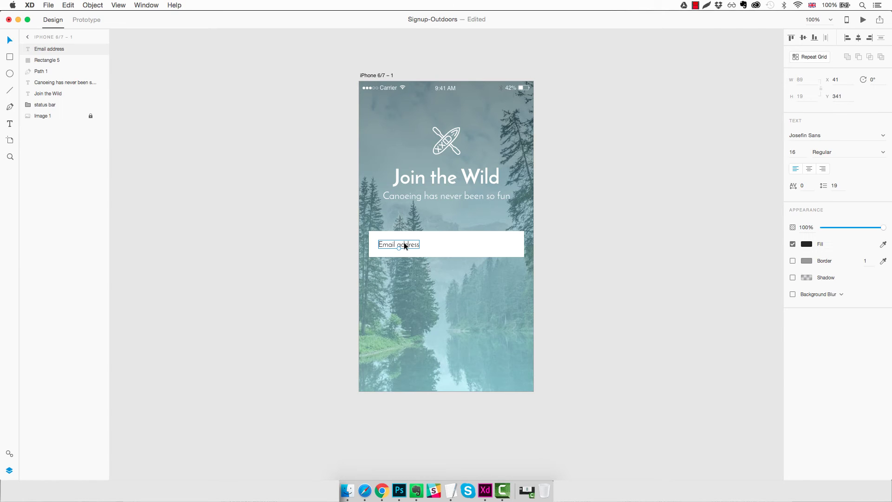
left_click(436, 251, "shift")
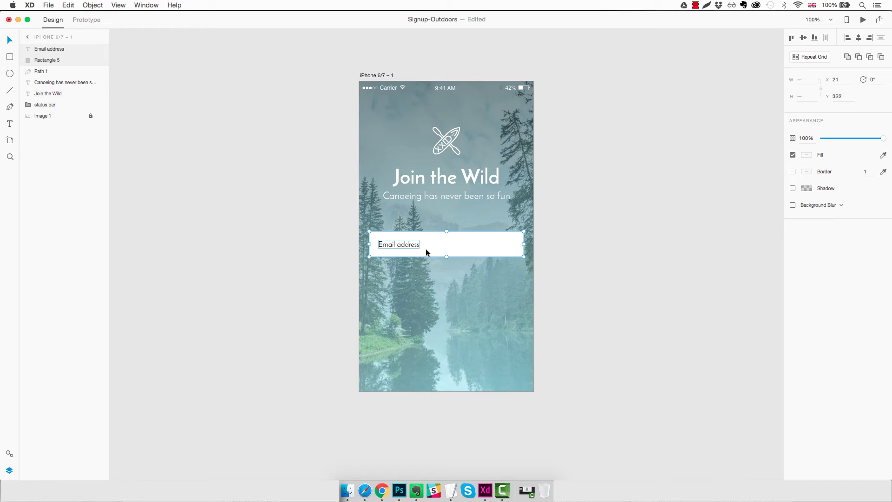
key("super+g")
double_click(41, 50)
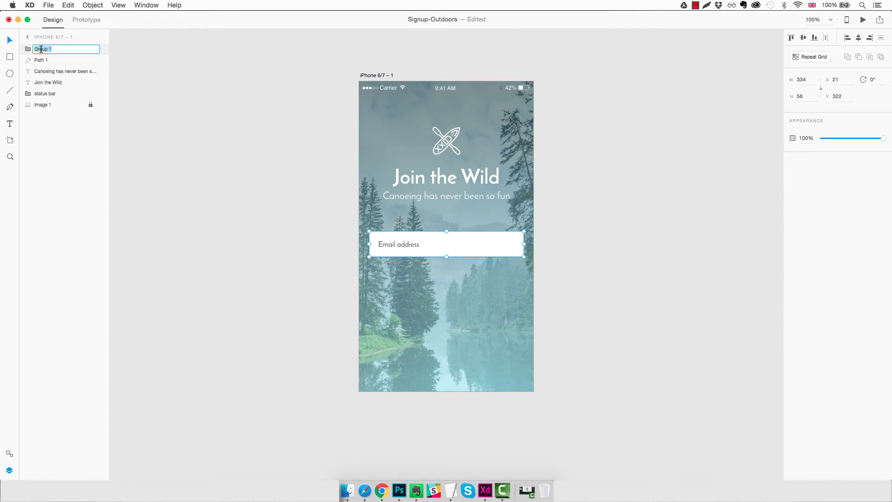
type("Textbox1")
key("Return")
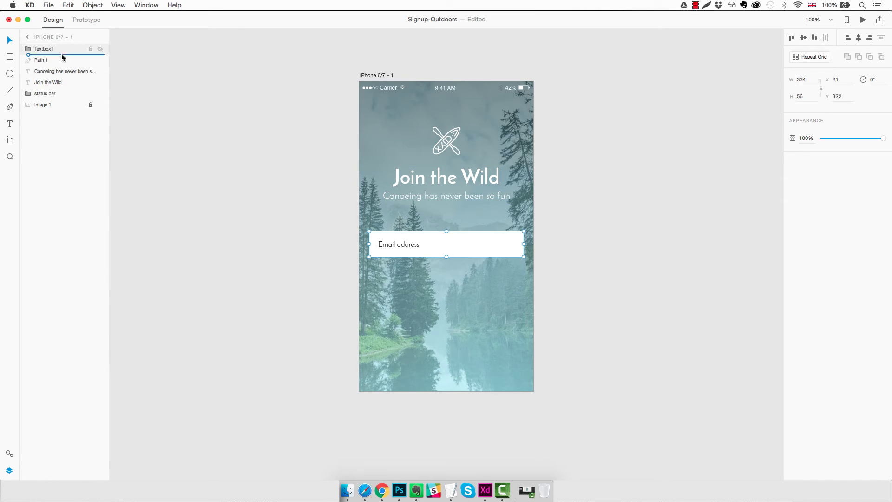
- Reorder layers so Textbox1 sits below the title and the status bar is on top
mouse_move(62, 60)
left_mouse_down()
mouse_move(66, 85)
mouse_move(65, 59)
left_mouse_up()
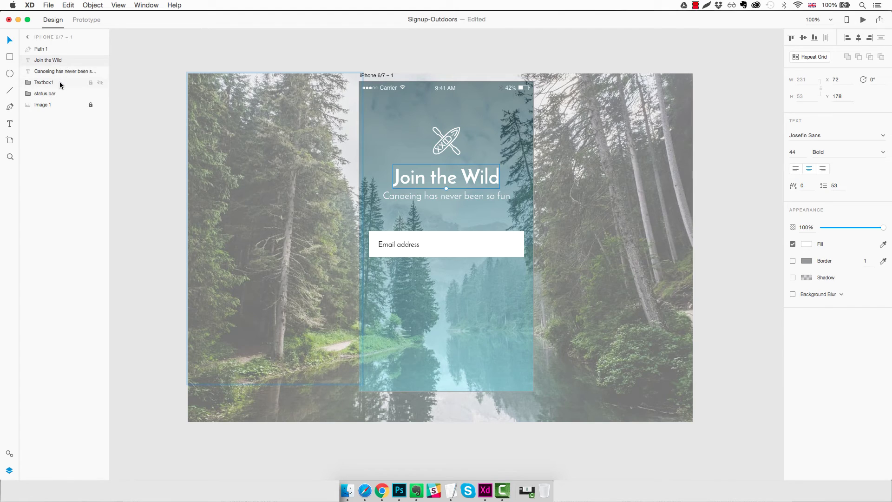
left_click_drag(57, 93, 58, 49)
left_click(716, 238)
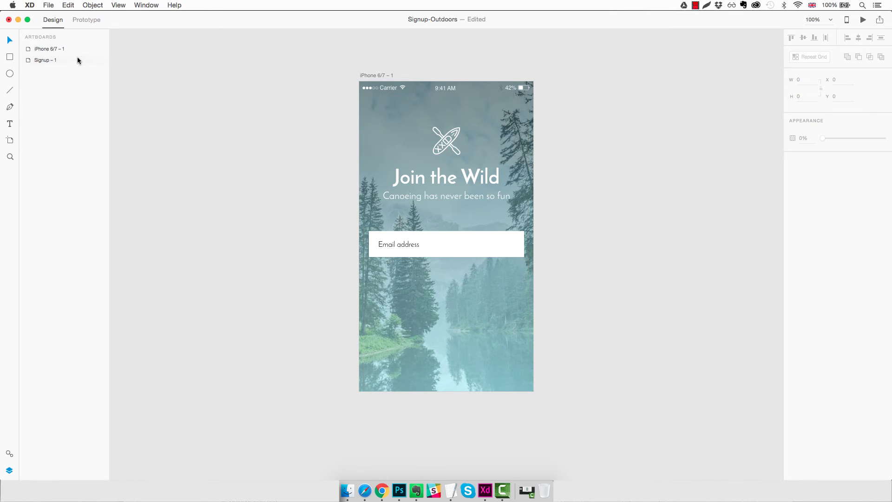
- Duplicate the email field twice, stacking the copies below the original
left_click(447, 246)
scroll(458, 249, "down", 1)
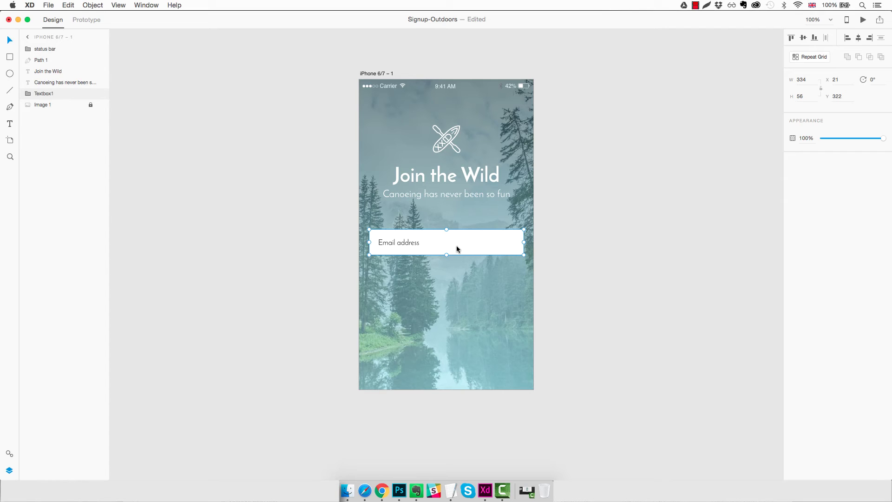
key("super+d")
left_click_drag(457, 246, 466, 278)
key("Down")
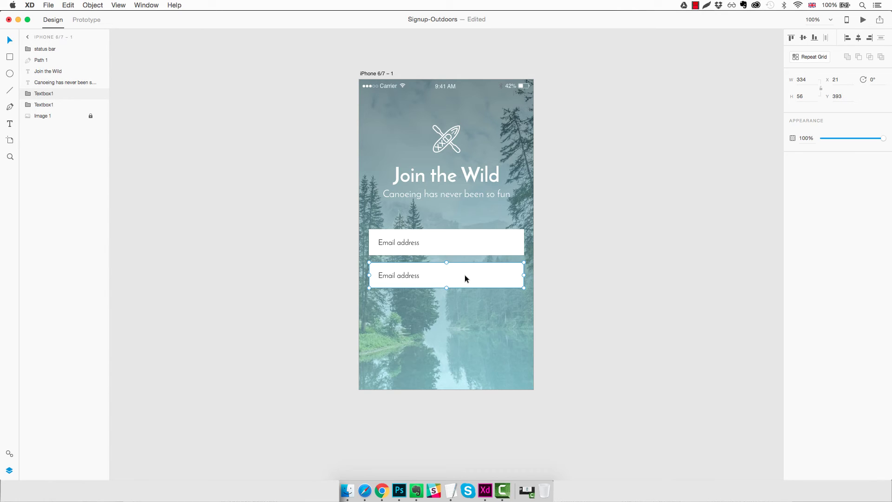
key("super+d")
left_click_drag(464, 275, 469, 307)
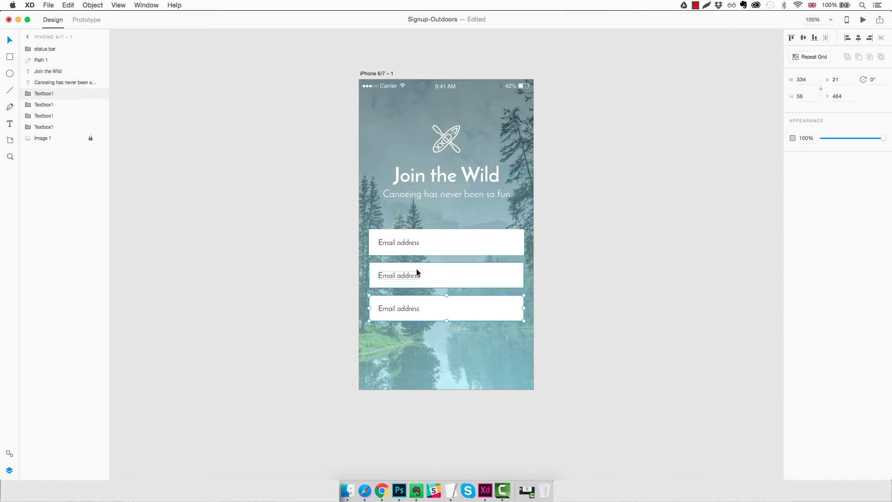
- Change the first field's placeholder text to 'Your name'
double_click(410, 244)
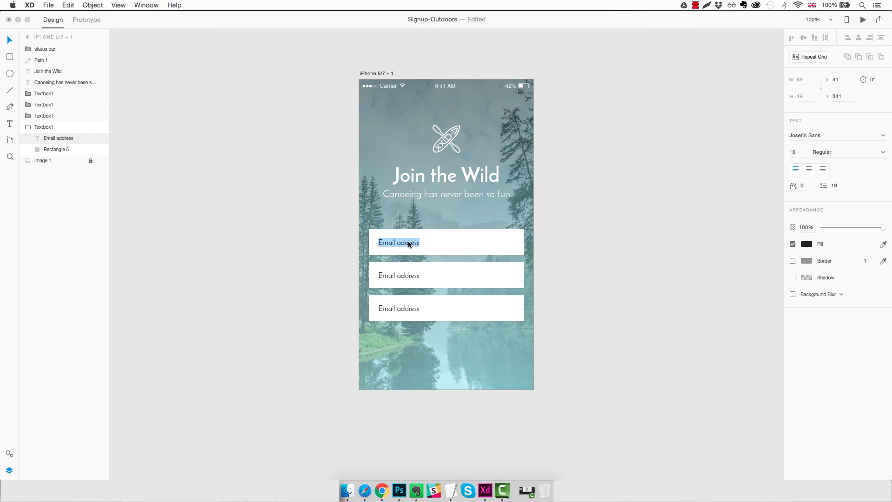
double_click(408, 242)
key("super+a")
type("Your name")
key("Escape")
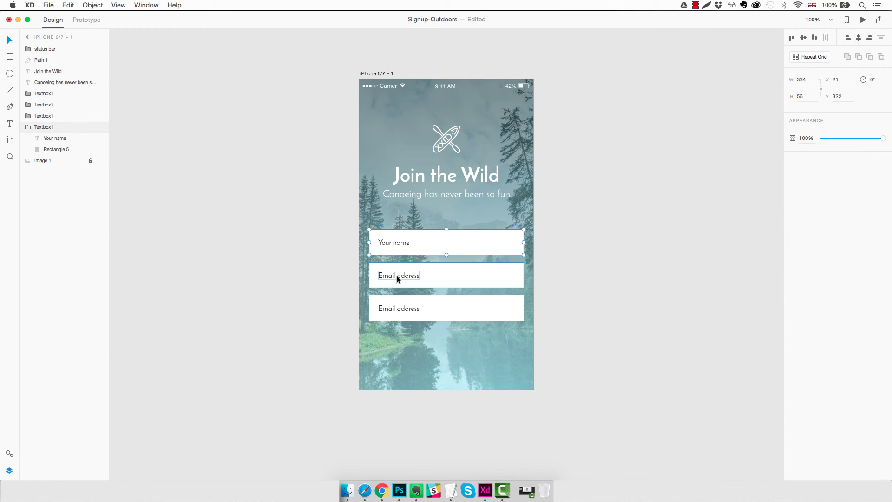
- Change the third field's placeholder text to 'Password'
left_click(403, 309)
double_click(403, 310)
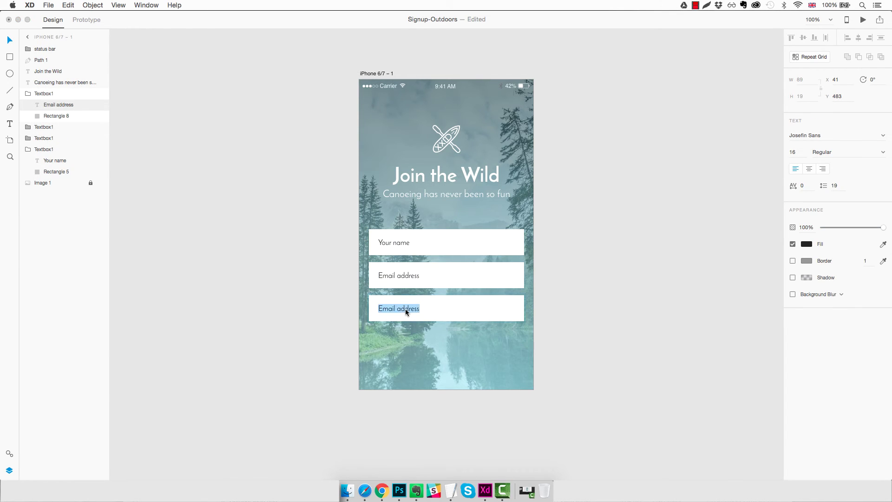
left_click(410, 309)
key("super+a")
type("Password")
key("Escape")
left_click(547, 314)
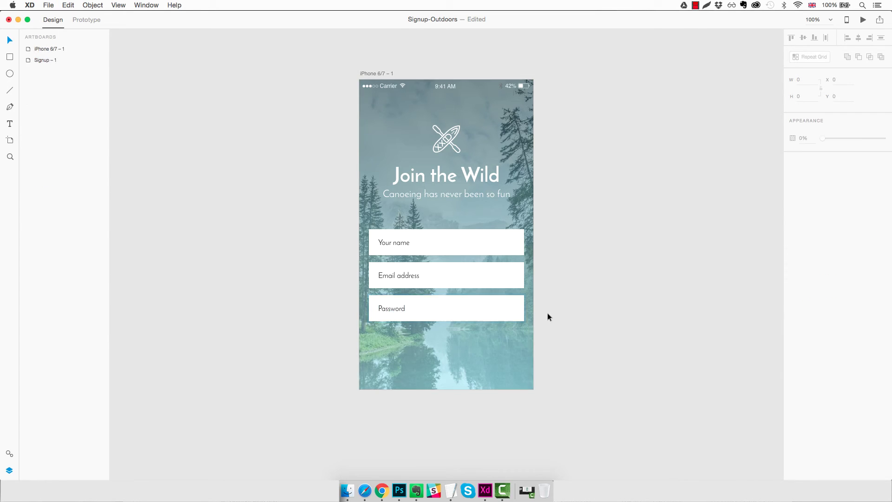
scroll(547, 313, "down", 1)
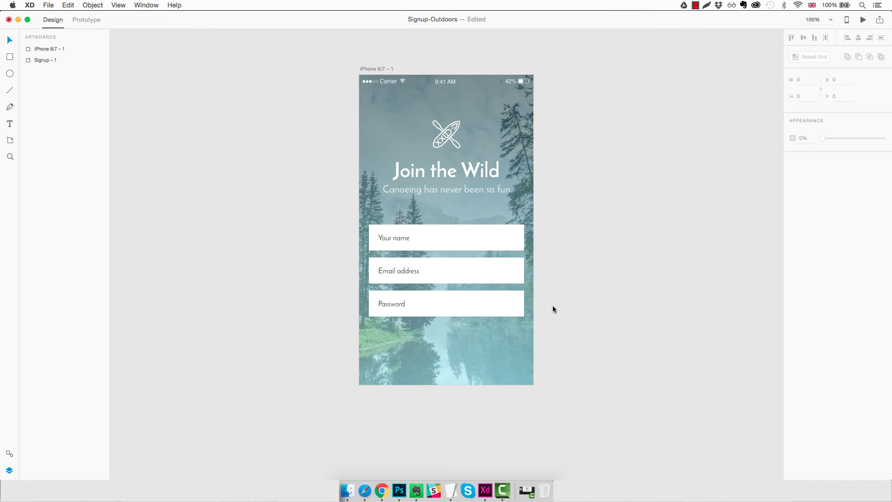
- Rename the Password field's group to Textbox3
left_click(503, 304)
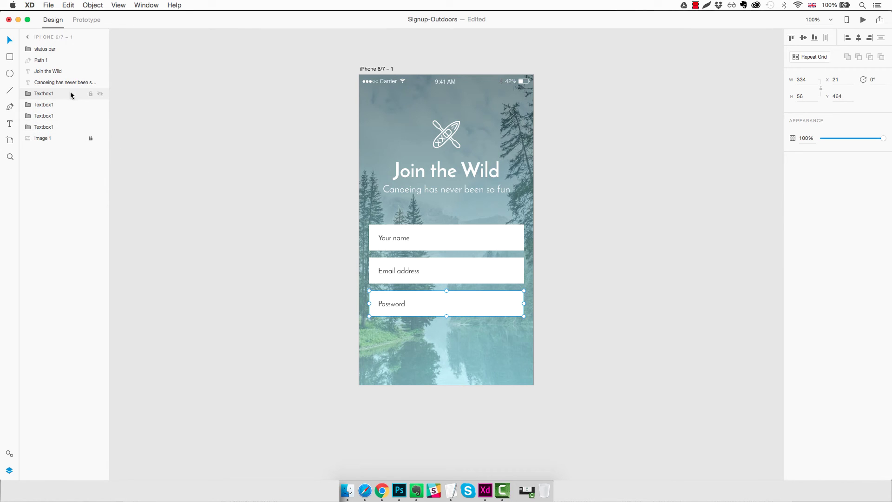
left_click(65, 127)
left_click(63, 117)
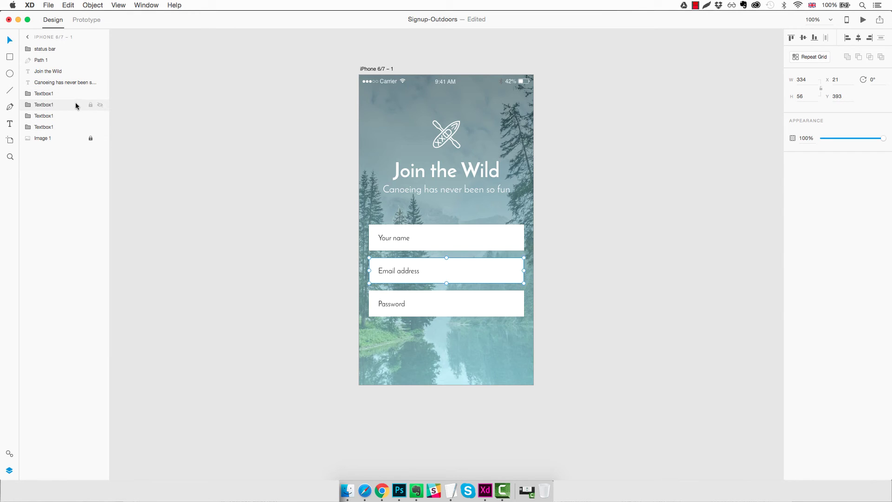
left_click(61, 94)
double_click(50, 93)
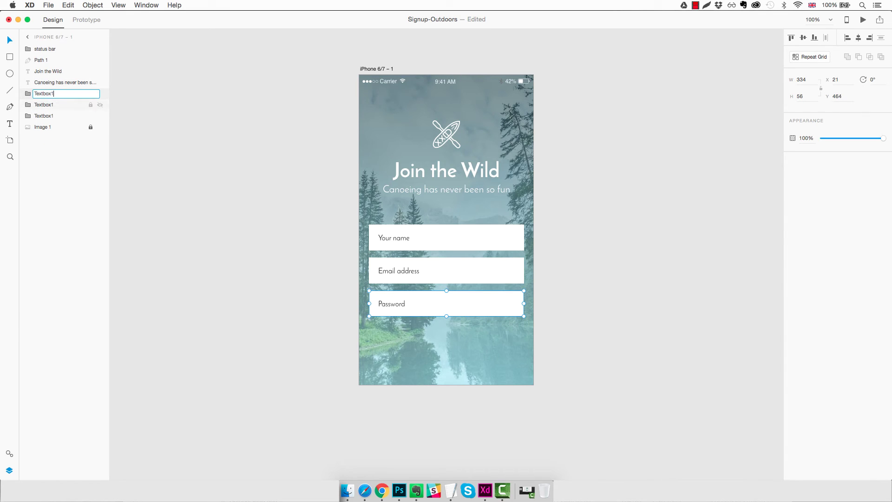
type("3")
key("Return")
- Rename the Email address field's group to Textbox2
left_click(53, 105)
double_click(53, 105)
type("2")
key("Return")
key("super+z")
double_click(54, 105)
left_click(54, 105)
key("BackSpace")
type("2")
key("Return")
- Move Textbox2 below Textbox1 in the layer order
left_click(54, 116)
left_click(57, 105)
left_click_drag(56, 105, 61, 144)
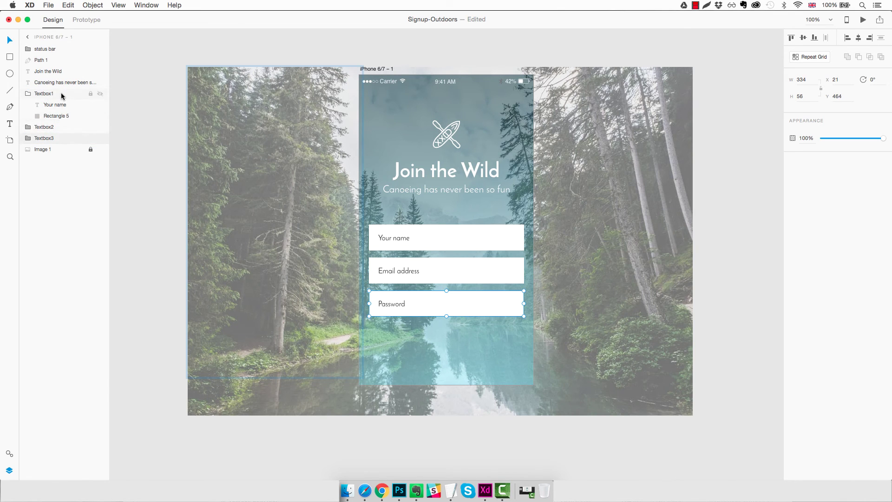
left_click(142, 135)
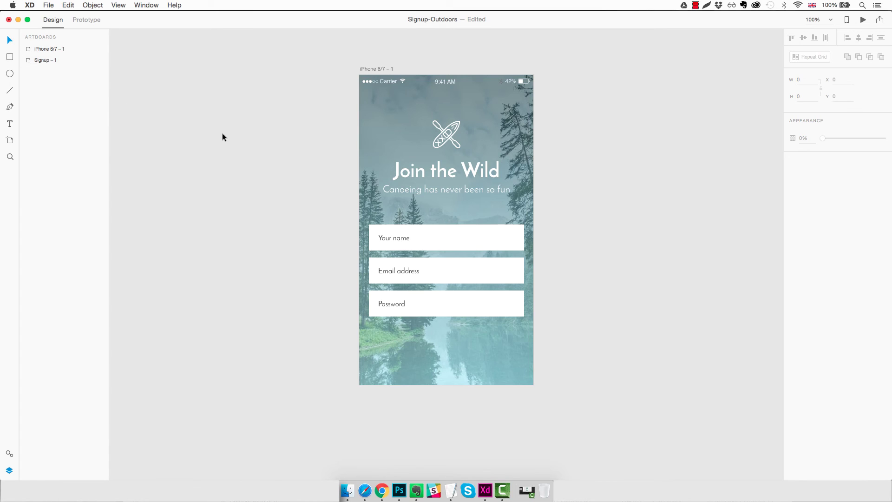
left_click(502, 309)
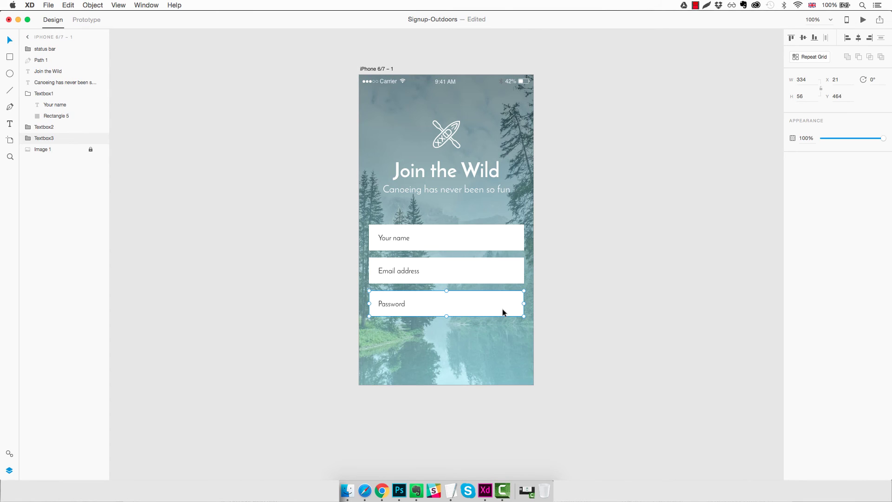
left_click(565, 313)
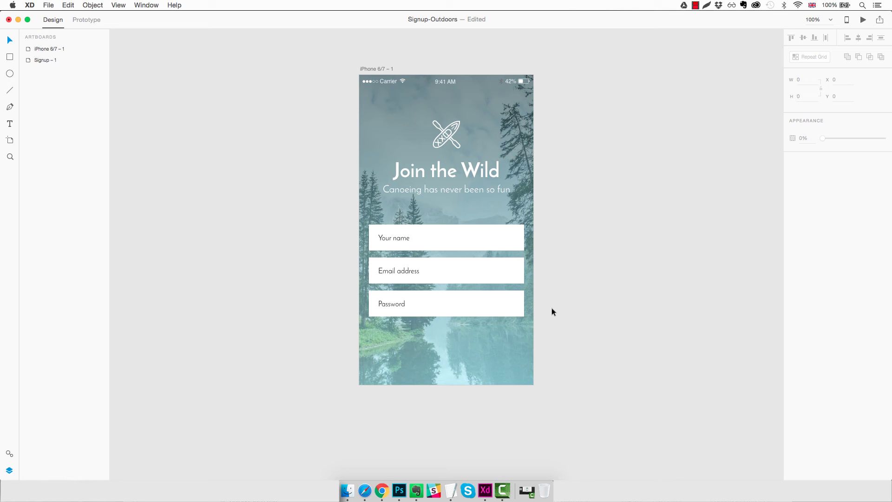
scroll(551, 307, "up", 10)
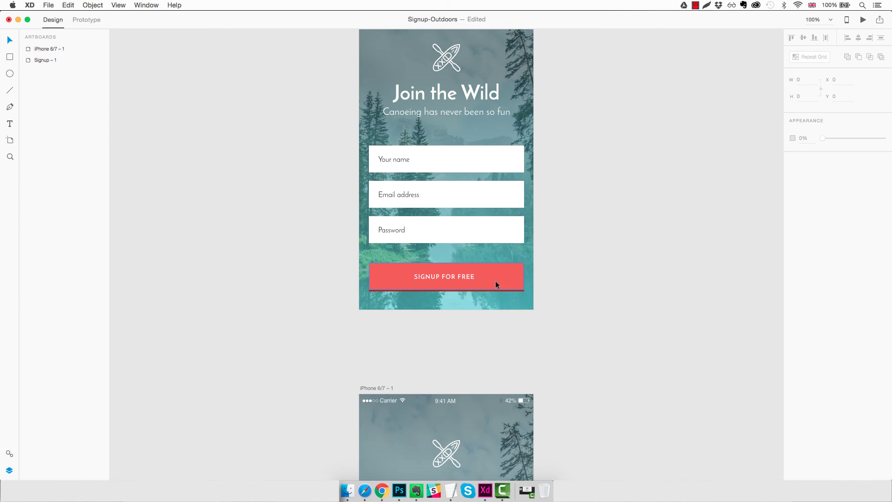
- Duplicate the Password field as a group named Button and move it below the Password field
scroll(495, 284, "down", 10)
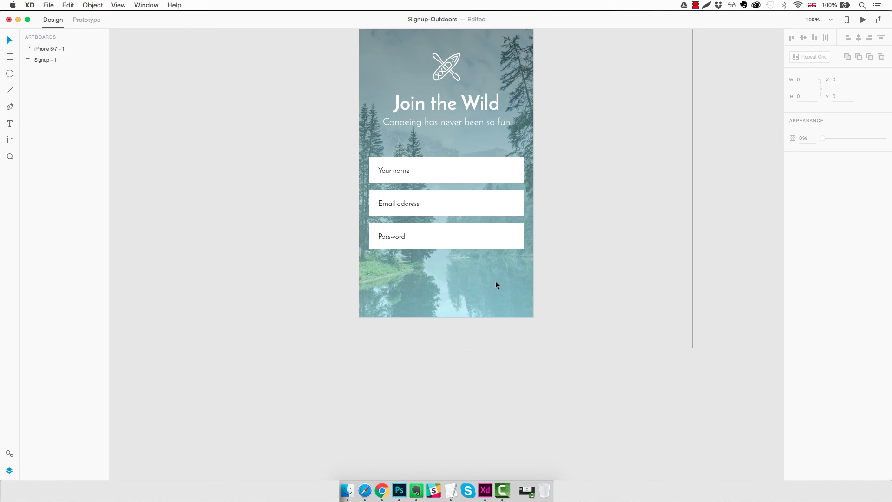
left_click(483, 239)
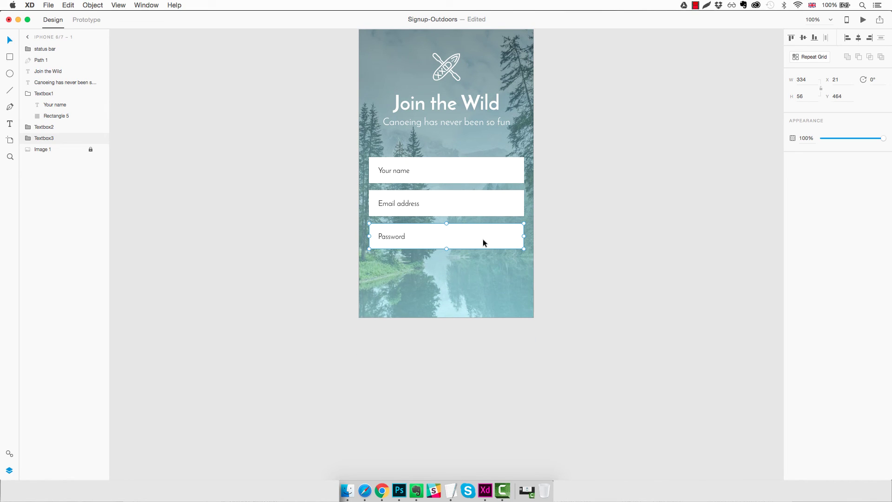
key("super+d")
double_click(42, 138)
type("Button")
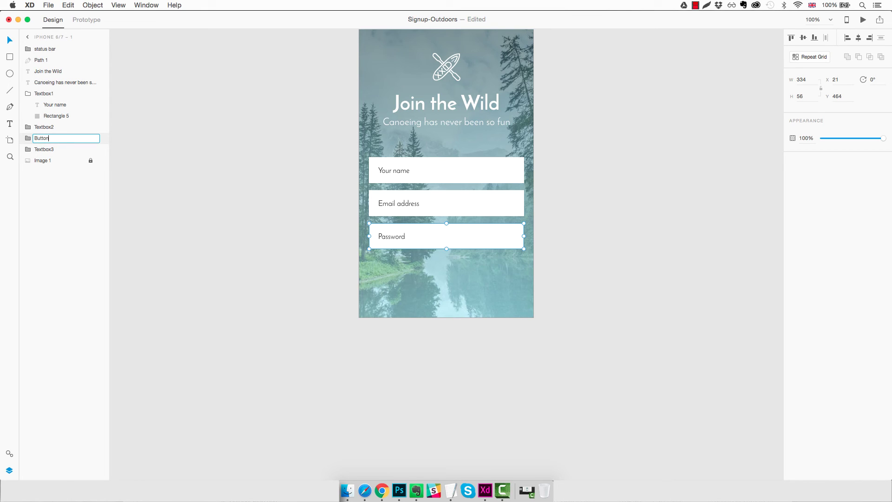
key("Return")
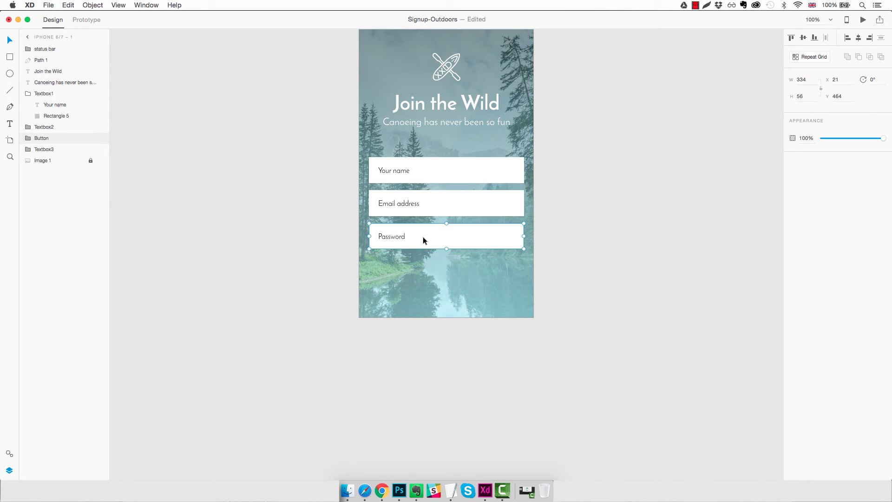
left_click_drag(423, 236, 422, 272)
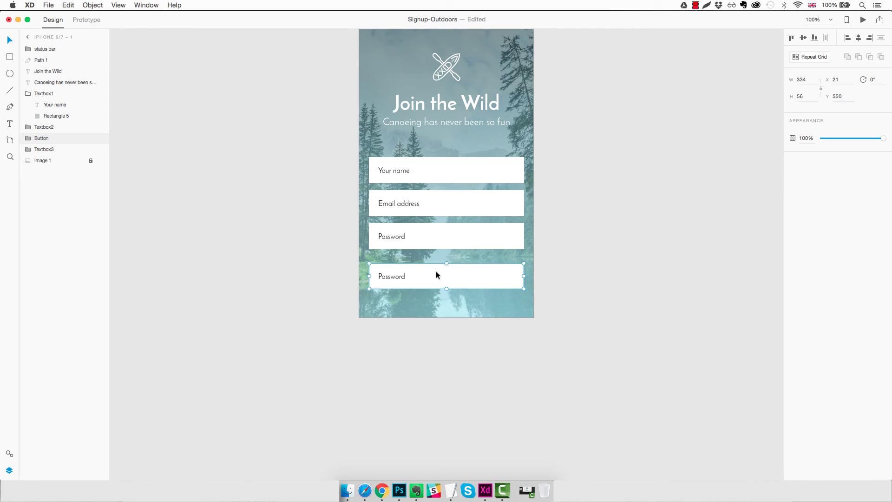
double_click(390, 277)
- Delete the Button's placeholder text and fill its rectangle coral red #F55A5A
key("Delete")
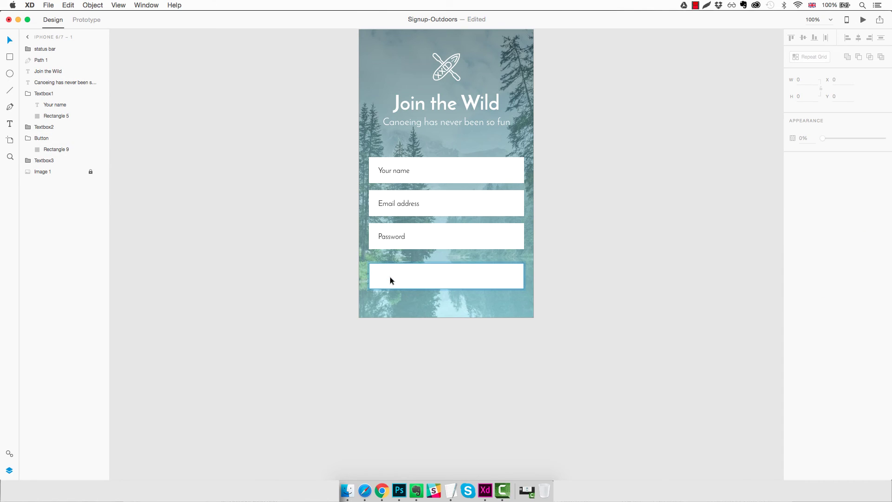
left_click(436, 274)
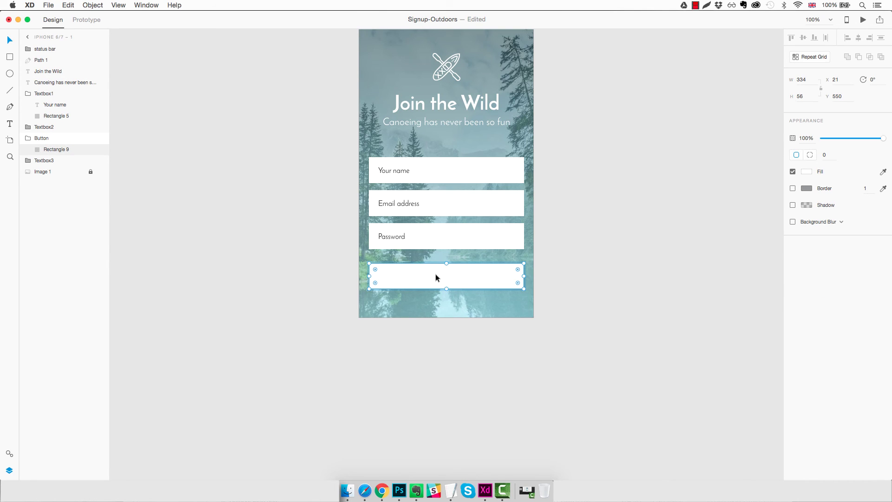
left_click(804, 175)
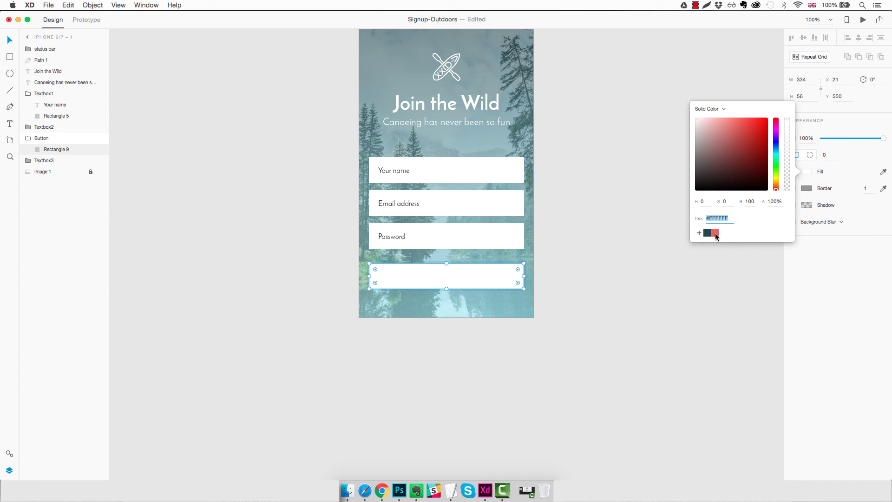
left_click(714, 233)
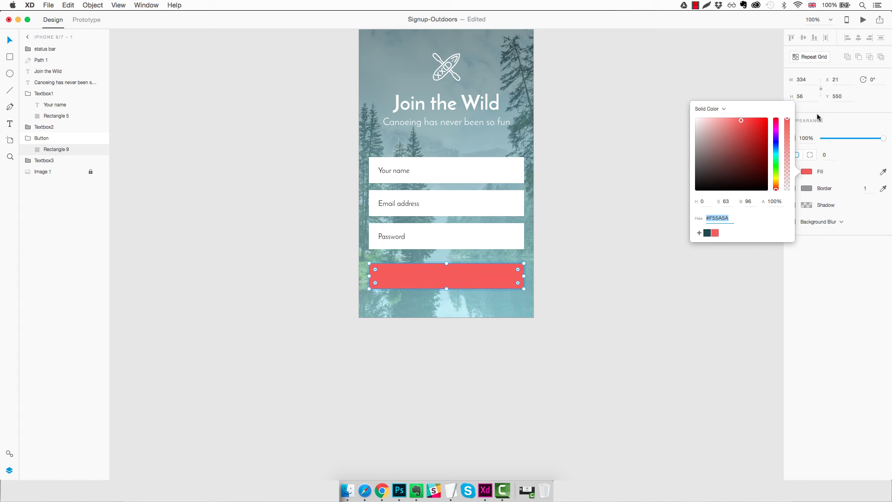
- Set the button rectangle's height to 60
left_click(807, 94)
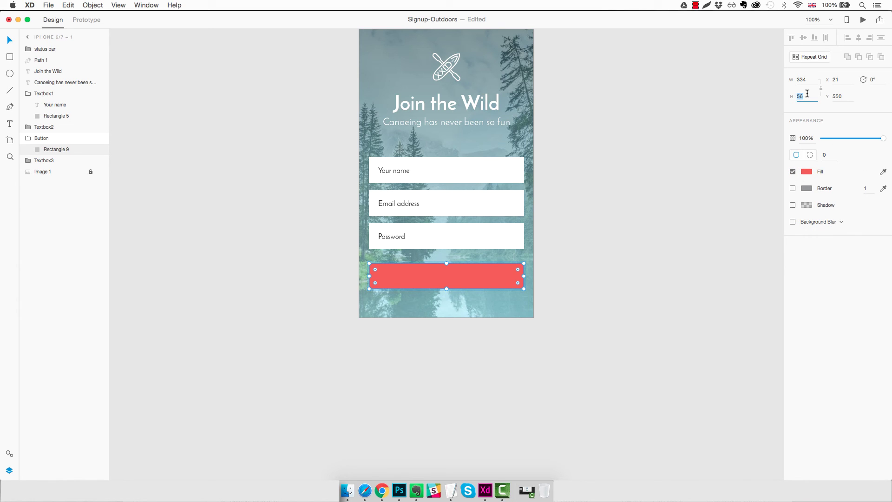
type("60")
key("Return")
left_click(513, 281)
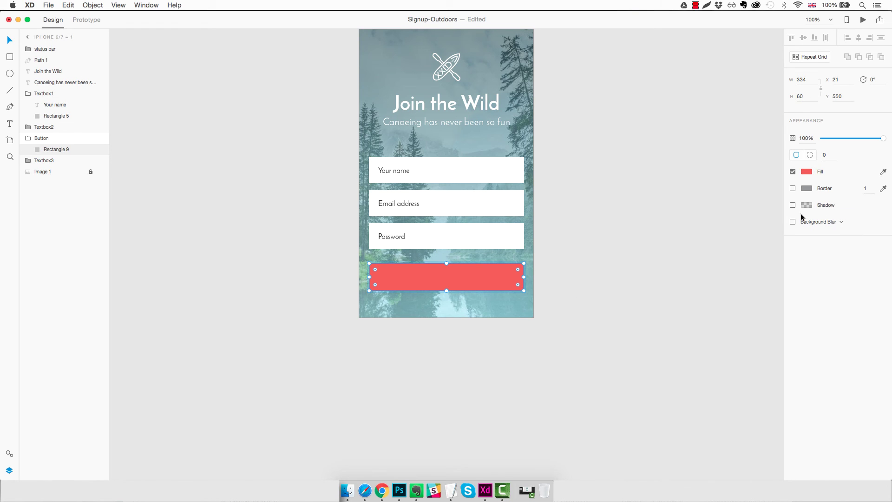
left_click(546, 306)
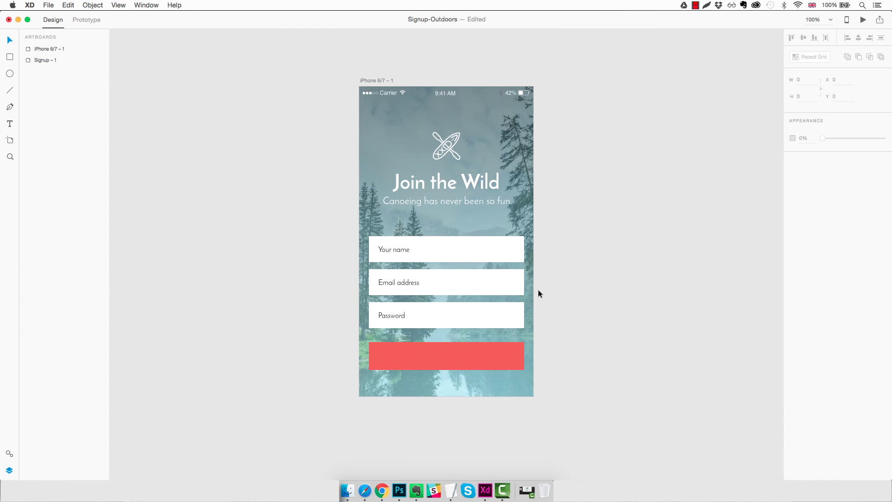
- Add a drop shadow to the button rectangle with blur 0 and Y offset 3
scroll(538, 294, "up", 5)
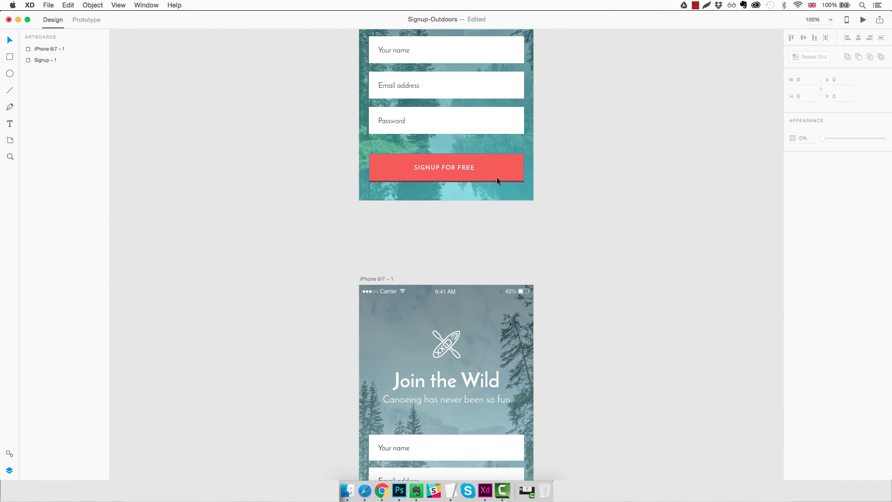
scroll(508, 300, "down", 5)
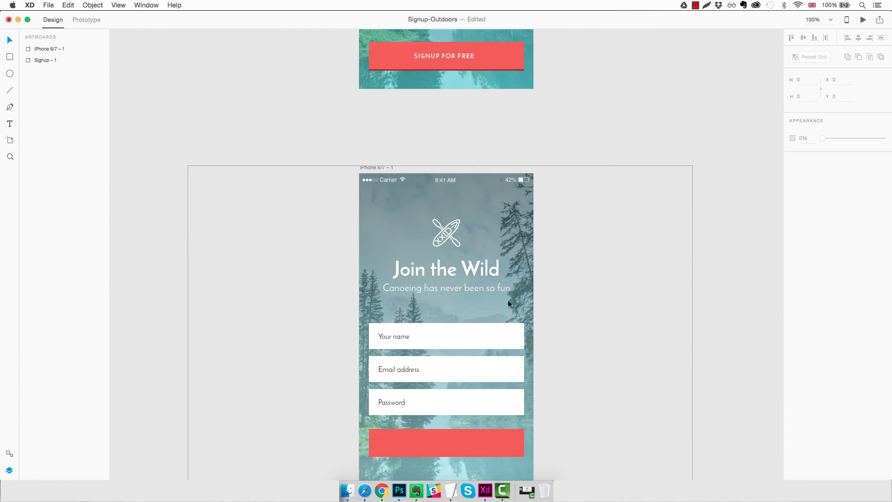
left_click(506, 308)
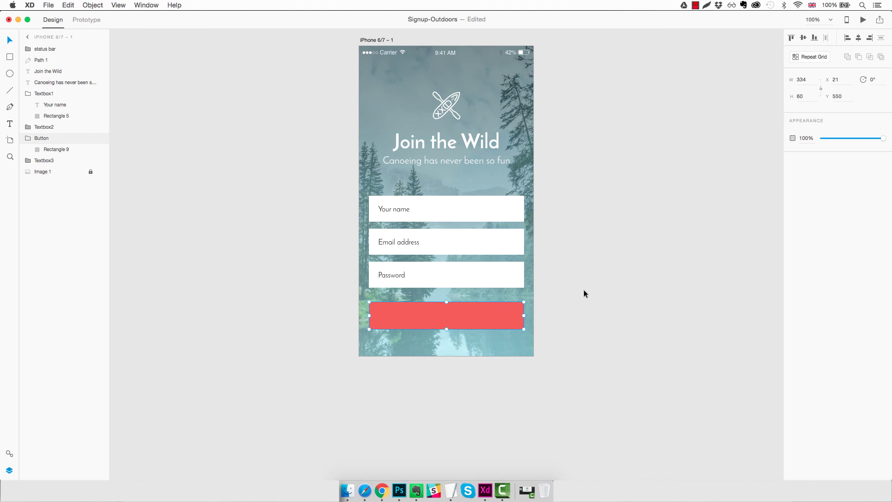
double_click(506, 320)
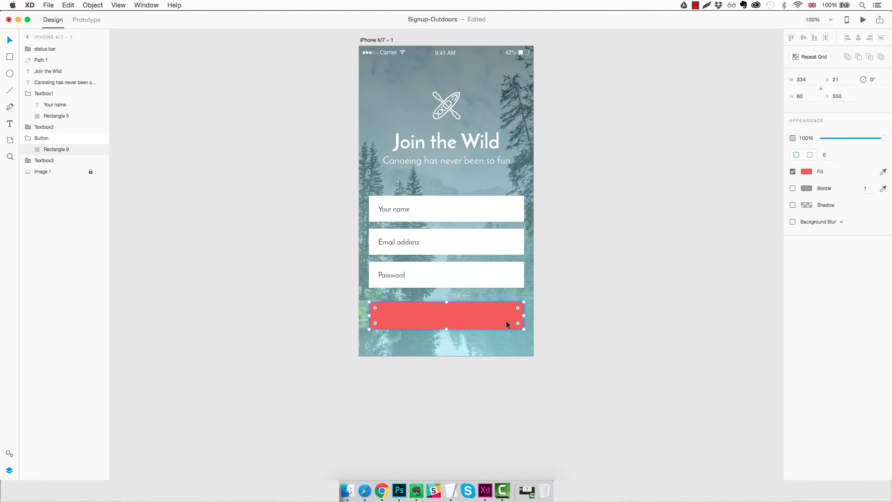
left_click(792, 204)
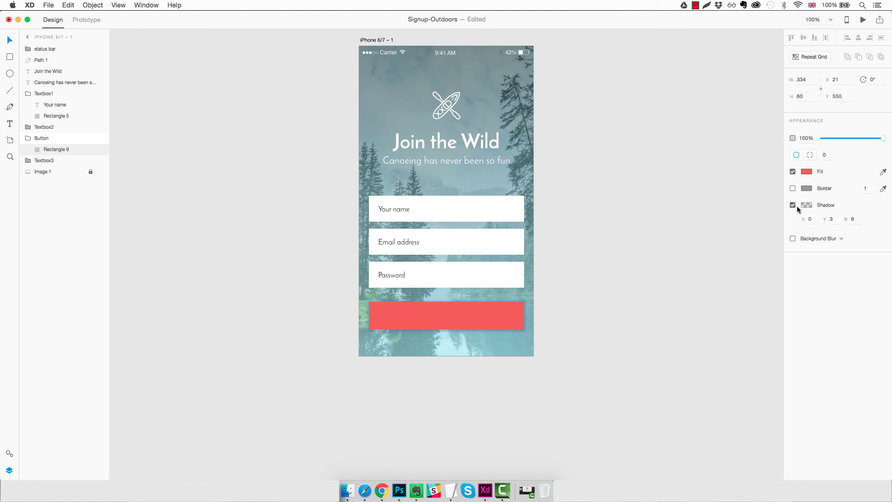
left_click(853, 219)
type("0")
key("Return")
left_click(836, 219)
- Make the shadow an opaque dark red, #9A3939
left_click(806, 206)
left_click_drag(788, 206, 789, 146)
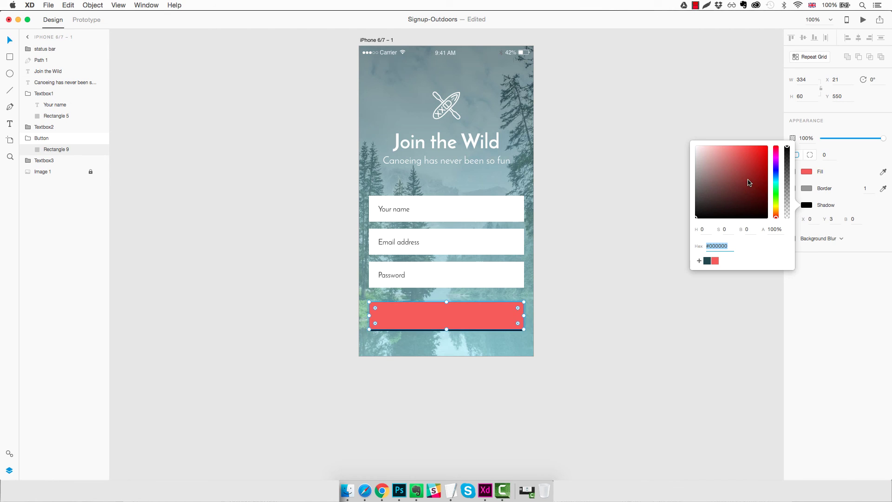
left_click(715, 261)
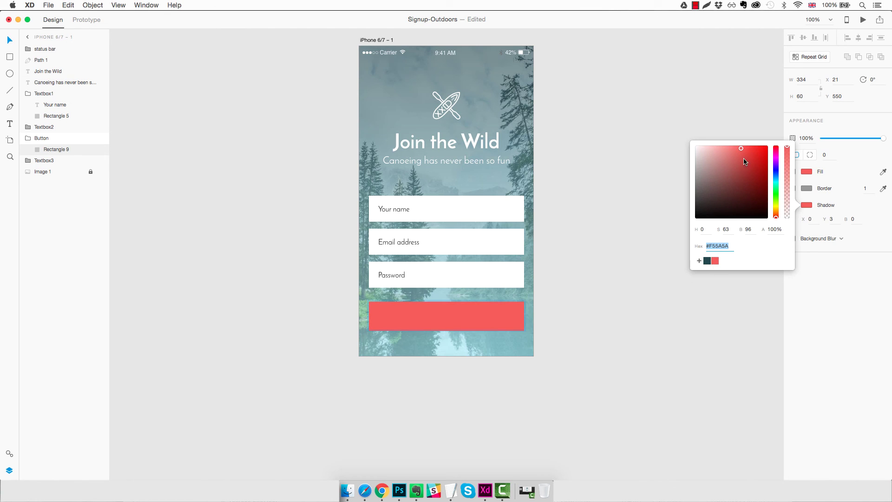
left_click_drag(743, 159, 741, 181)
left_click(594, 276)
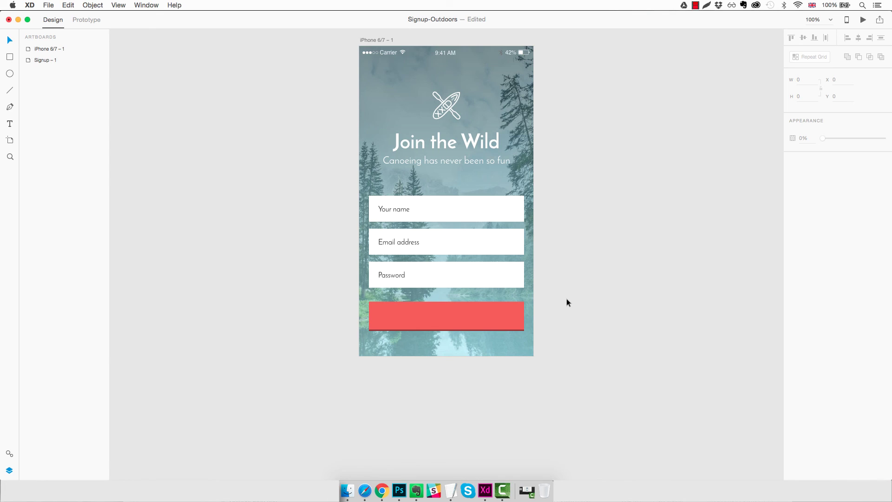
- Add a text label reading 'SIGNUP FOR FREE' on the pasteboard
scroll(567, 302, "up", 1)
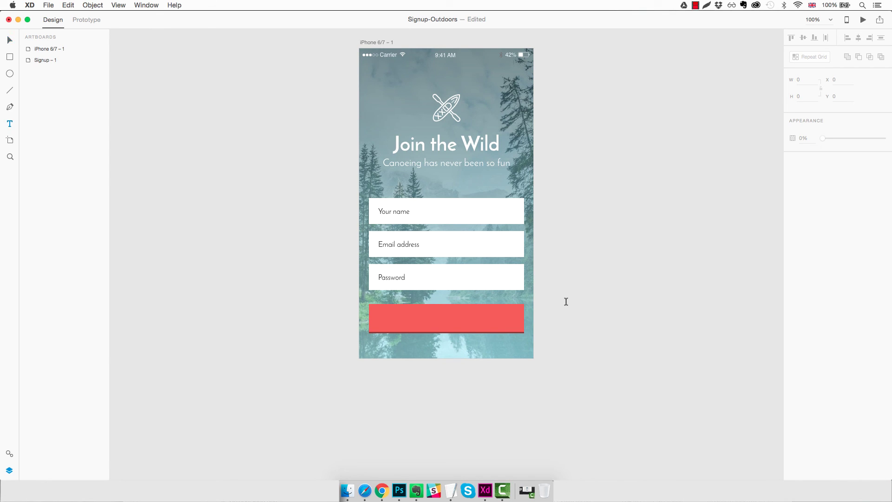
left_click(566, 302)
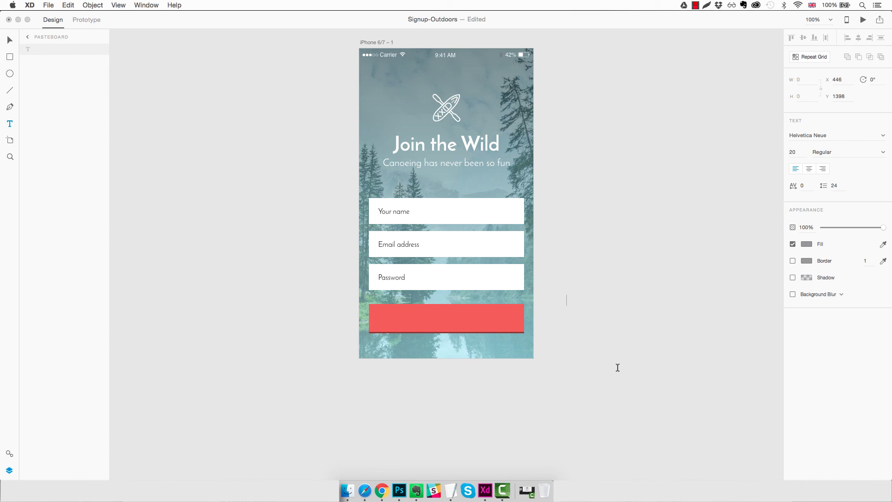
type("SIGNUP FOR FREE")
- Set the label's font to Josefin Sans and move it onto the red button
key("super+a")
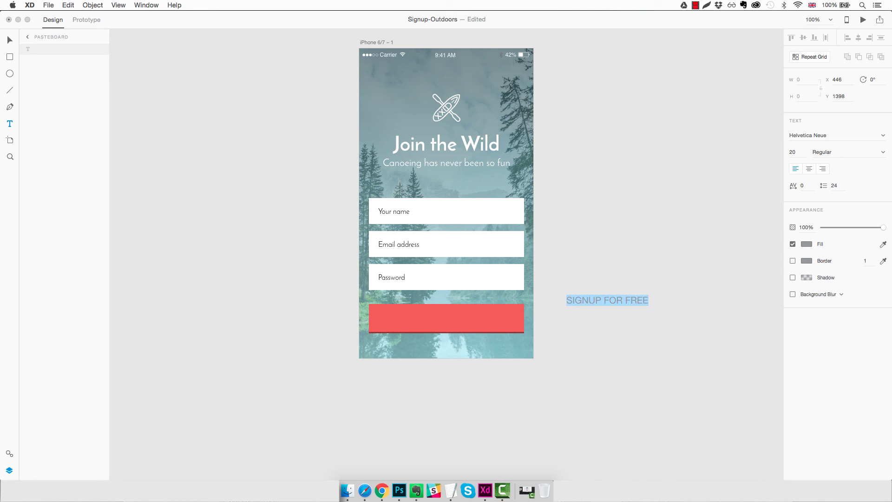
left_click(825, 135)
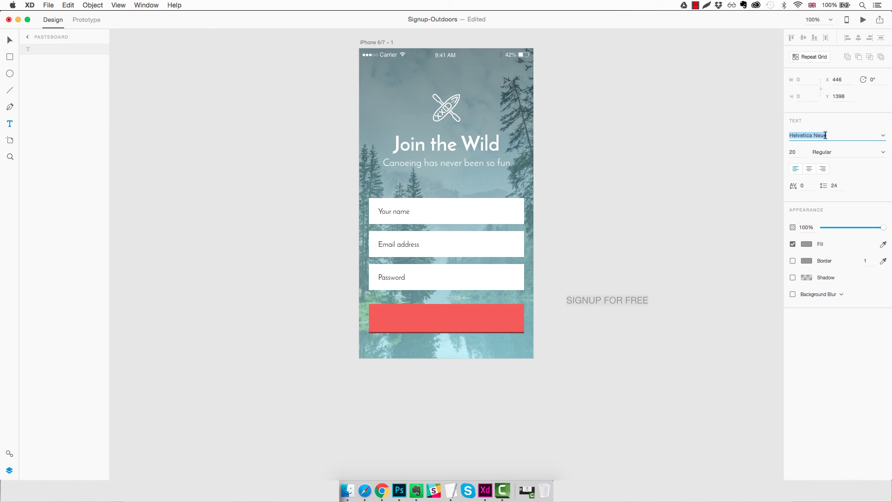
type("Josefin Sans")
key("Return")
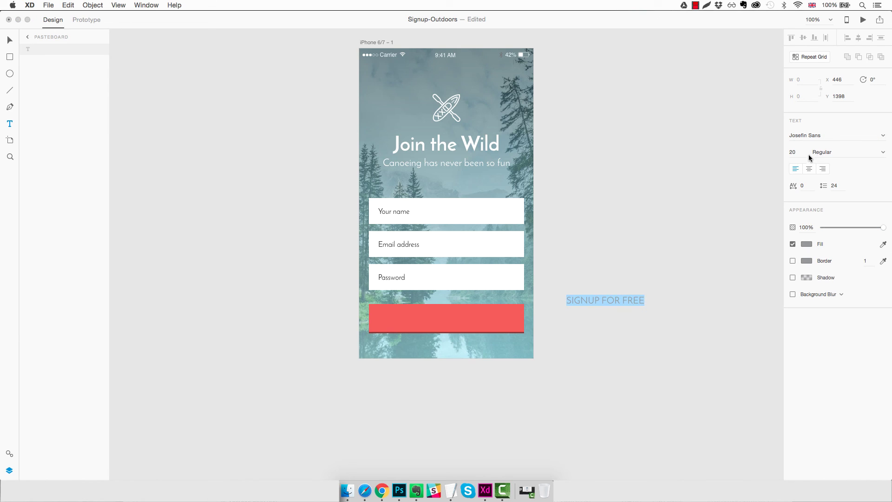
key("Escape")
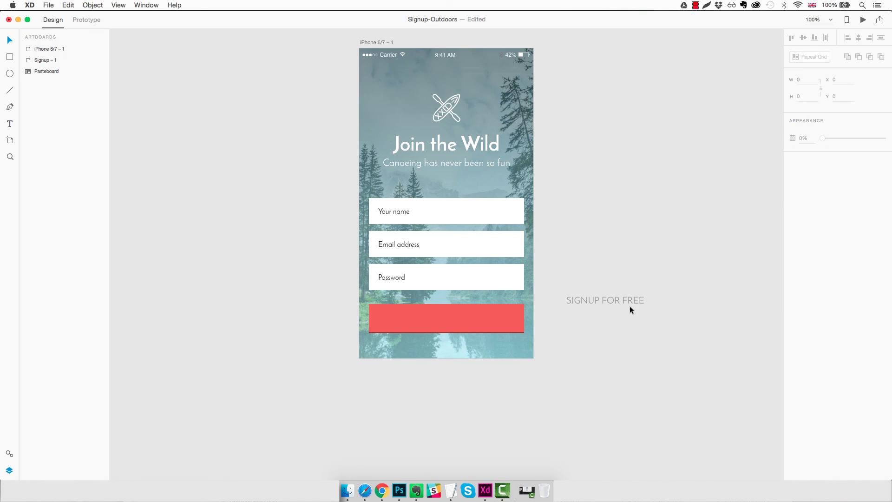
left_click_drag(628, 305, 471, 319)
- Make the label white Josefin Sans Bold at size 13, centred on the red button
left_click(794, 152)
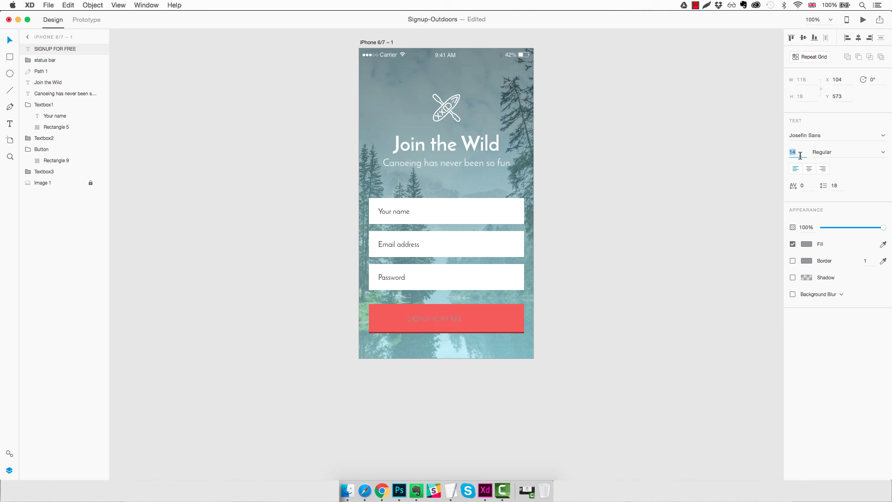
key("Down")
key("Down")
key("Down")
left_click(806, 244)
left_click_drag(747, 219, 676, 176)
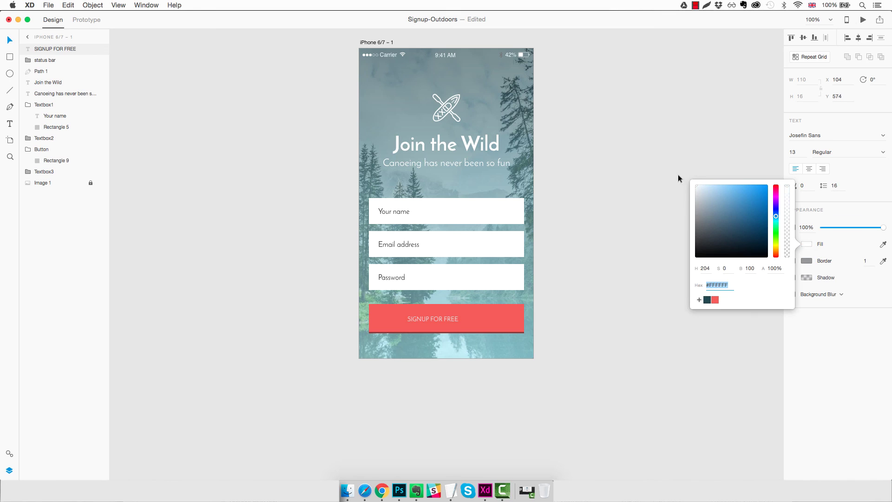
left_click(883, 151)
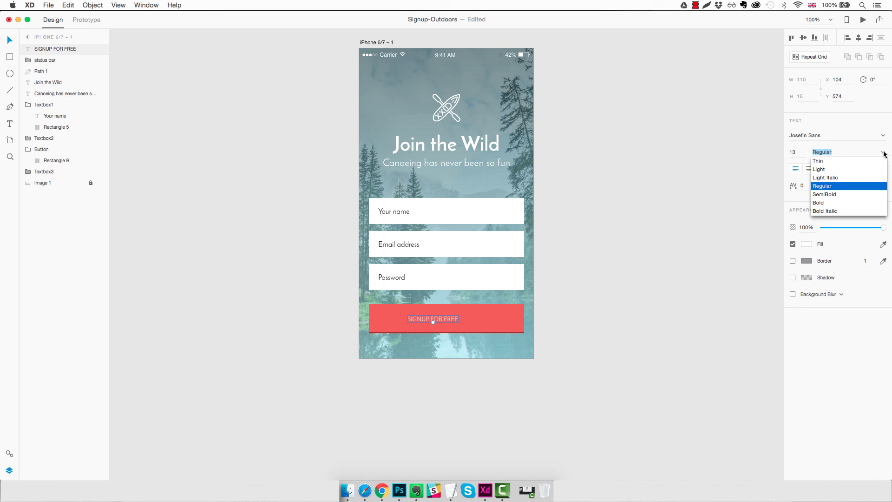
left_click(830, 202)
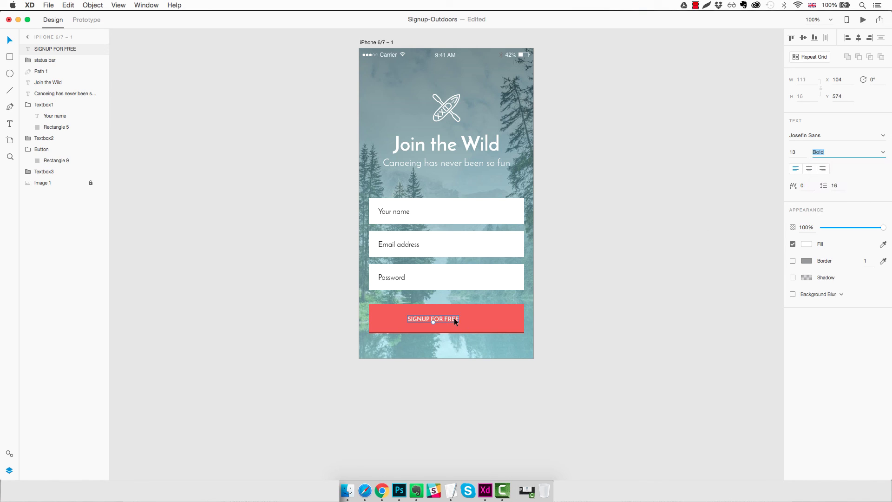
left_click_drag(453, 318, 466, 317)
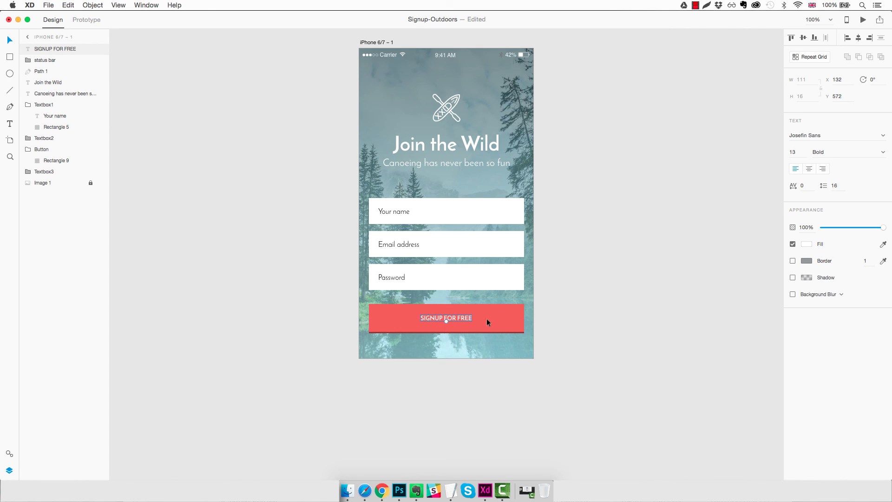
left_click(578, 310)
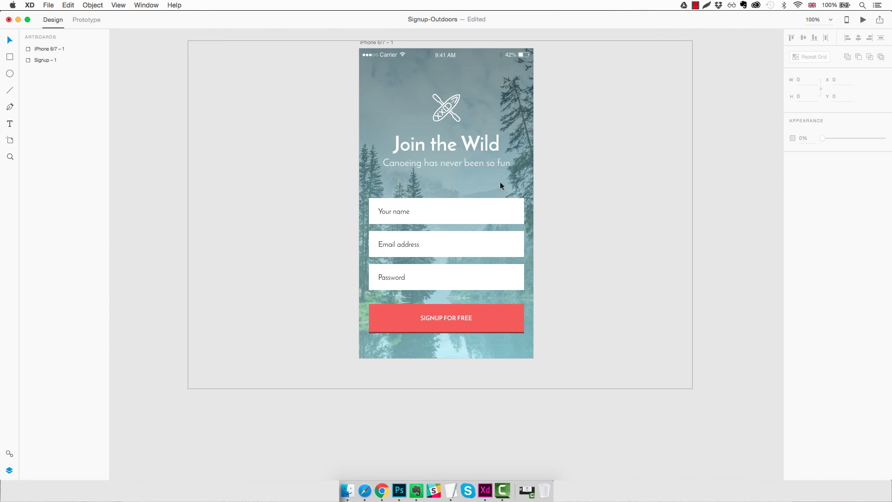
- Move the three input fields and red button down together to Y 349
left_click_drag(500, 185, 422, 319)
left_click_drag(479, 317, 488, 329)
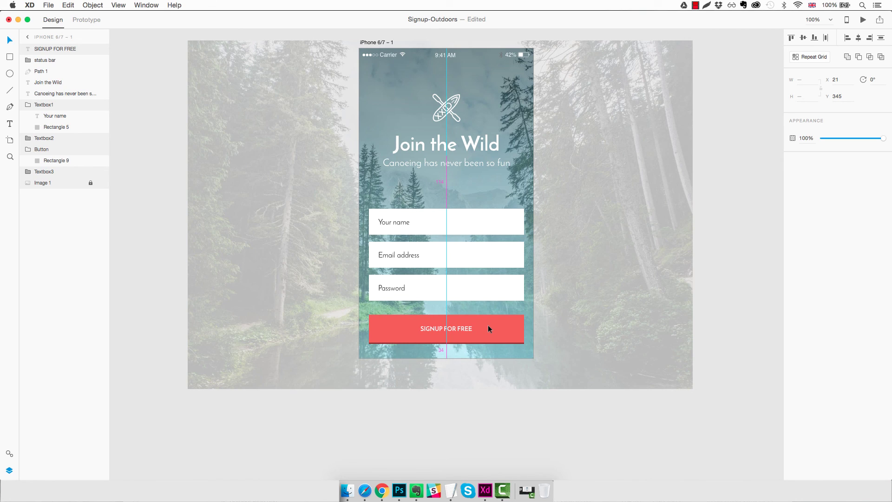
left_click_drag(487, 325, 488, 327)
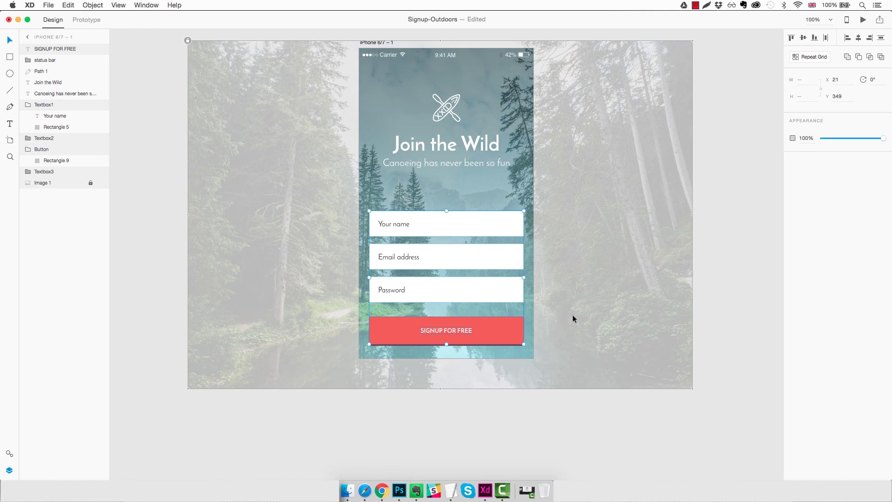
left_click(707, 291)
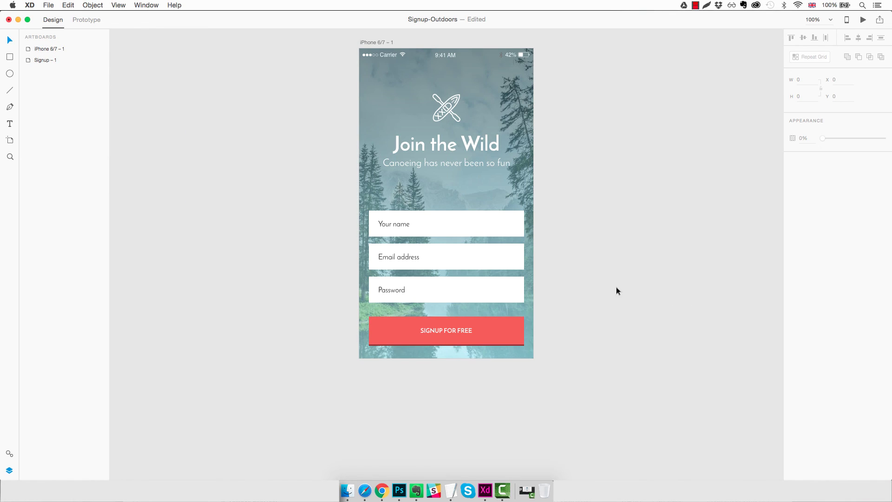
scroll(557, 238, "up", 1)
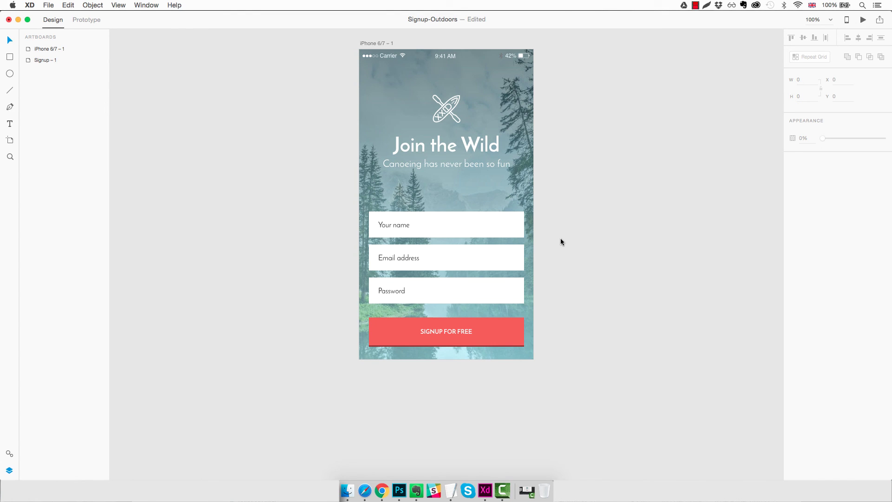
scroll(560, 241, "up", 8)
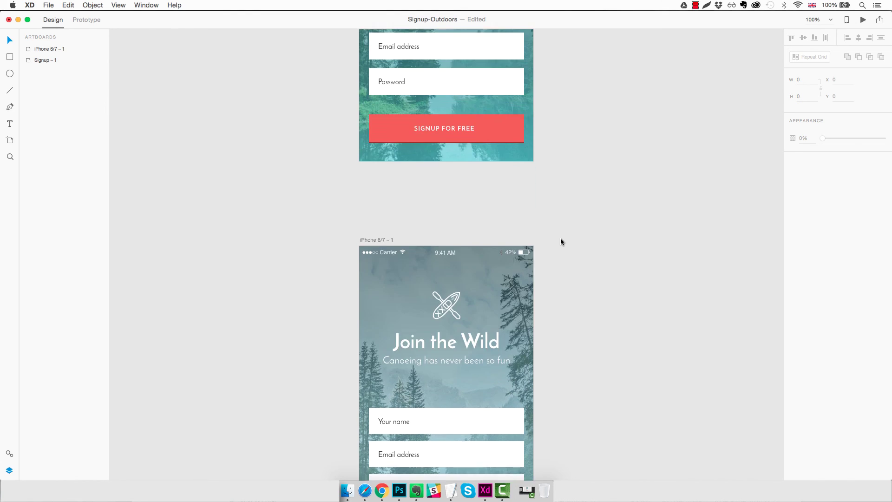
scroll(561, 242, "up", 10)
scroll(560, 241, "down", 15)
scroll(560, 241, "down", 3)
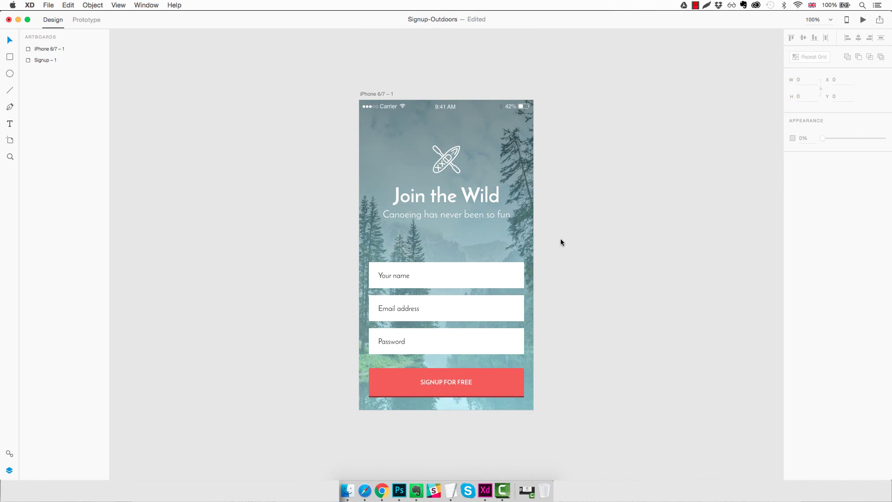